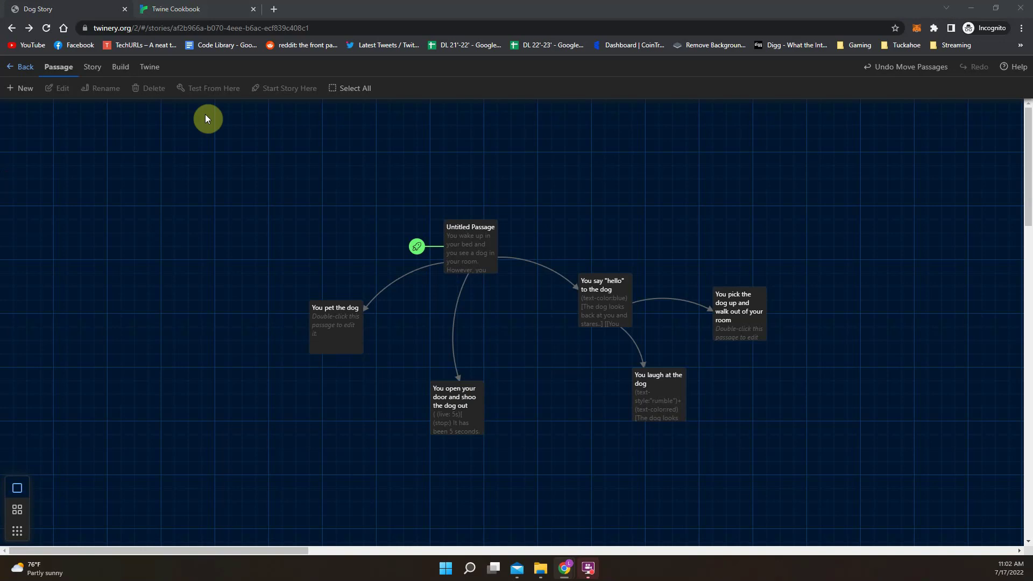
Switch to the Twine Cookbook and open the Harlowe version of the Delayed Text example under Twine 2 Examples.
{"action": "left_click", "coordinate": [183, 9]}
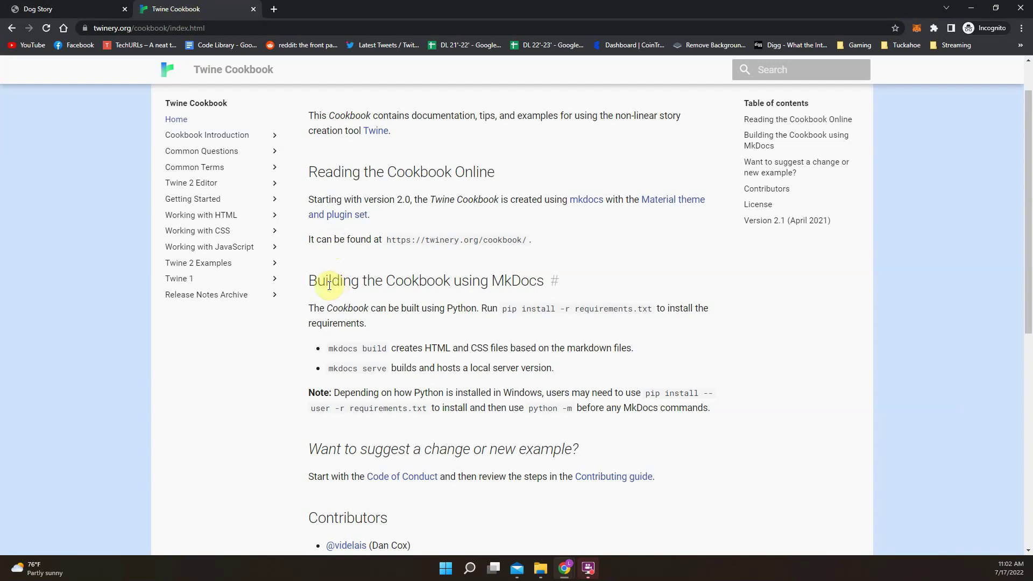
{"action": "left_click", "coordinate": [66, 8]}
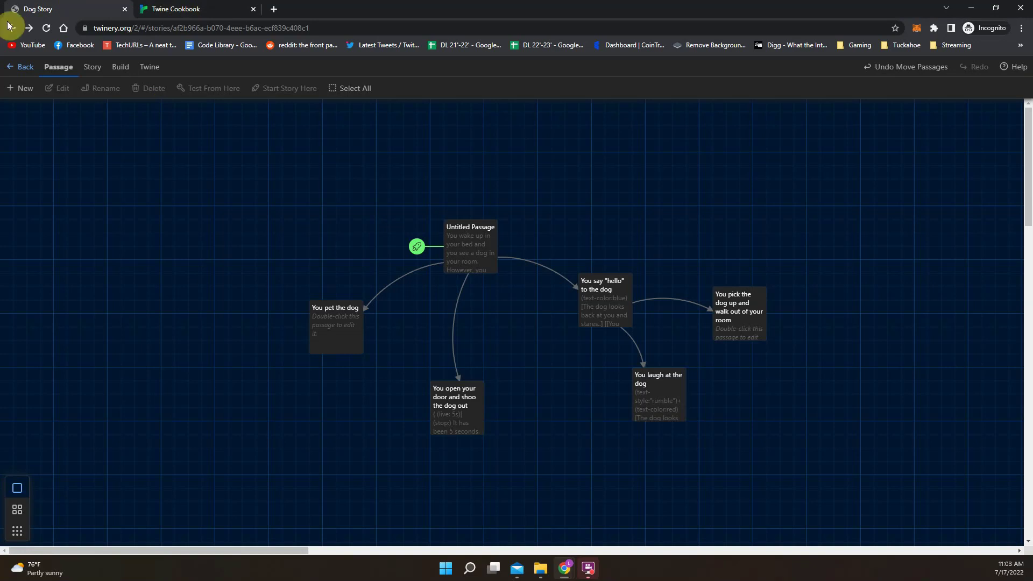
{"action": "left_click", "coordinate": [161, 9]}
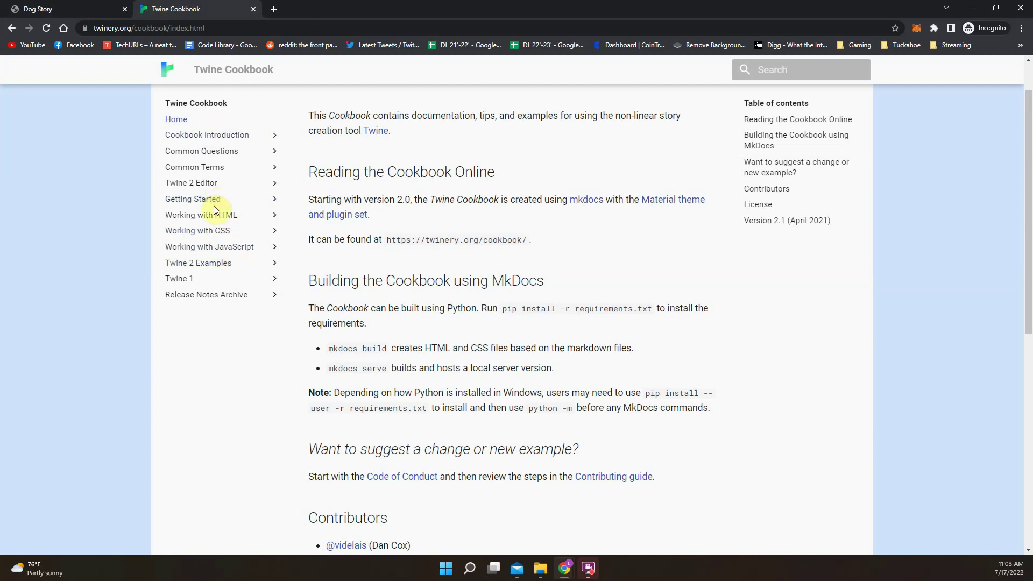
{"action": "left_click", "coordinate": [250, 265]}
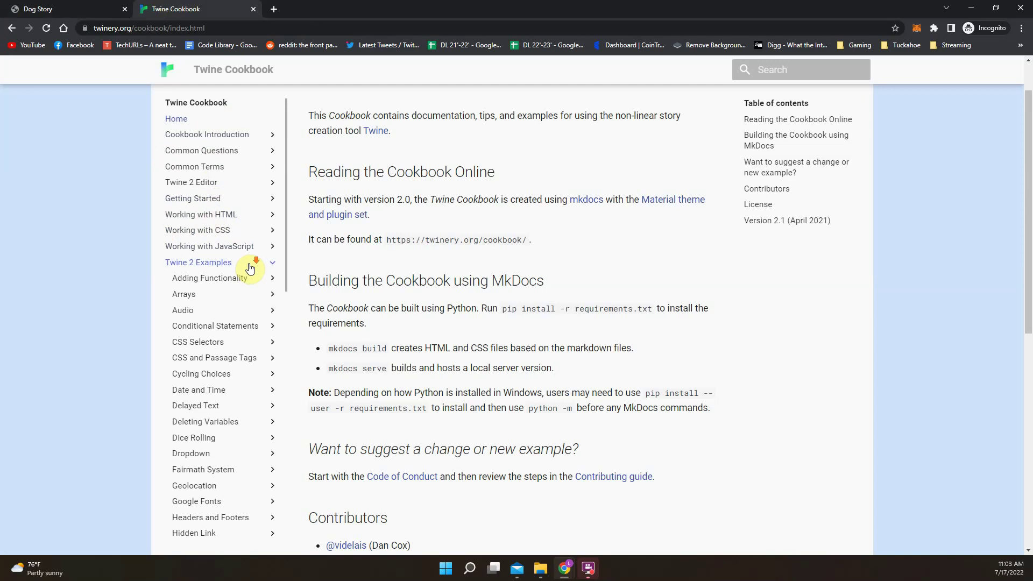
{"action": "scroll", "coordinate": [245, 269], "scroll_direction": "down", "scroll_amount": 2}
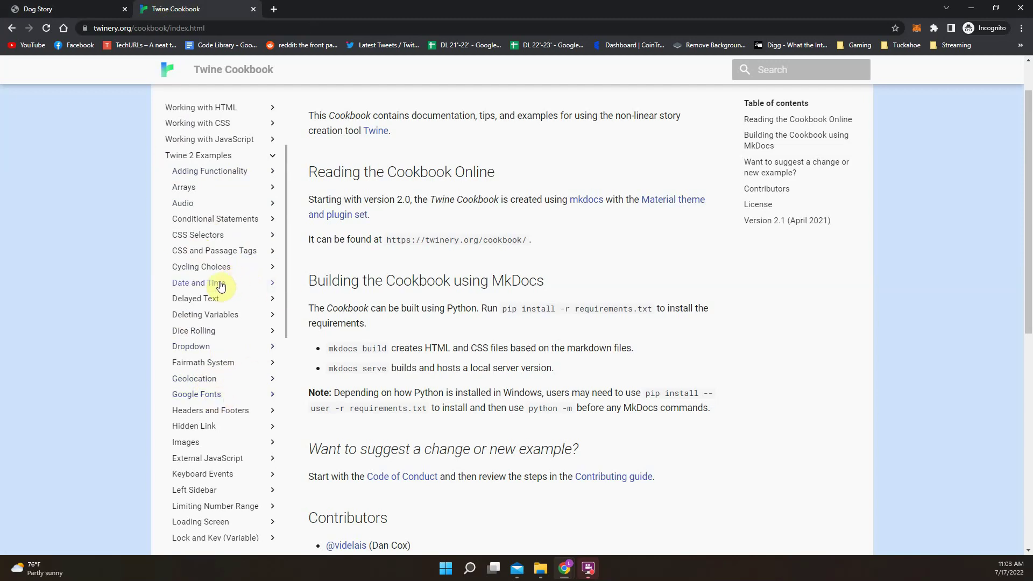
{"action": "scroll", "coordinate": [229, 288], "scroll_direction": "up", "scroll_amount": 1}
{"action": "scroll", "coordinate": [231, 274], "scroll_direction": "down", "scroll_amount": 1}
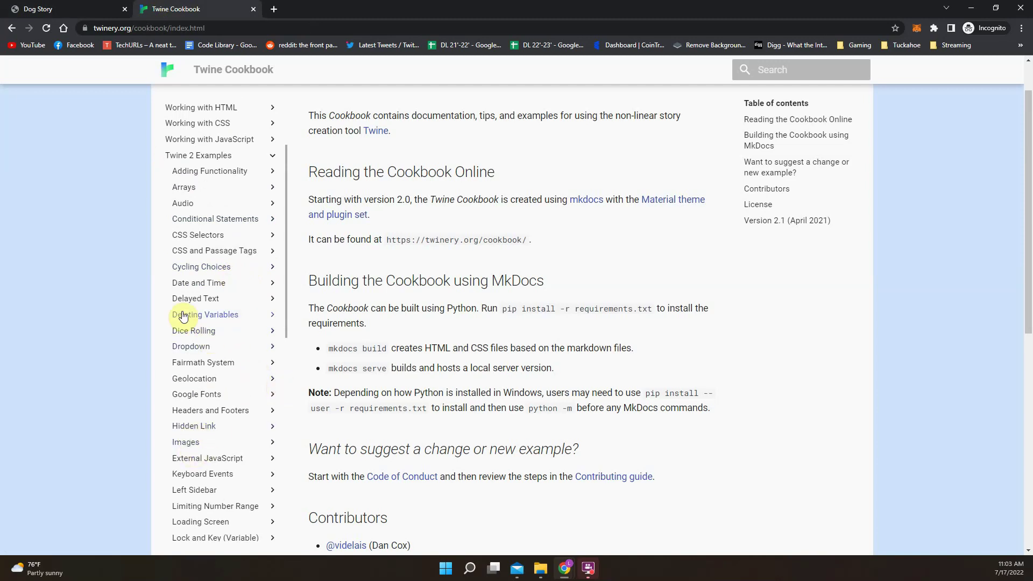
{"action": "left_click", "coordinate": [219, 302]}
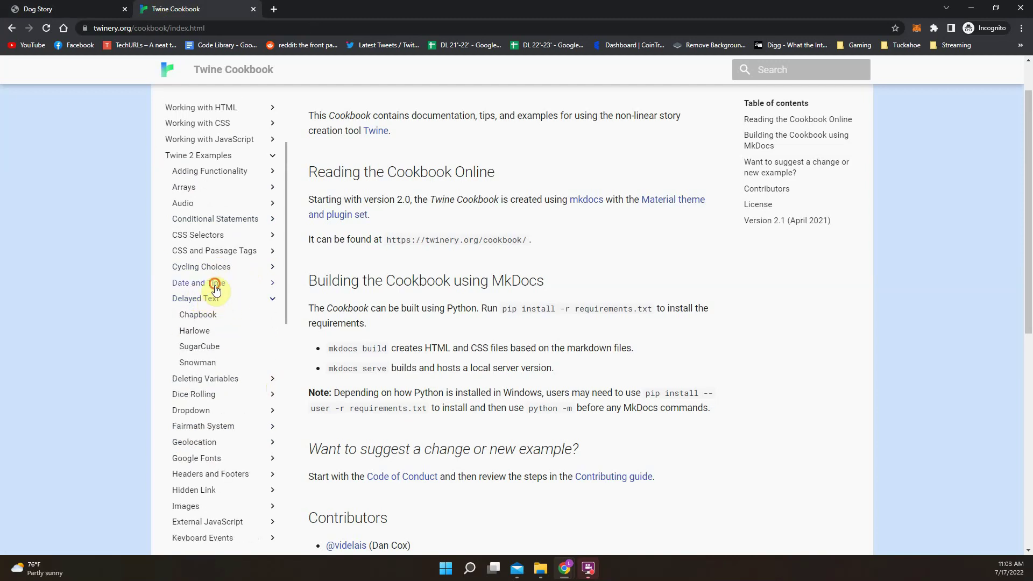
{"action": "left_click", "coordinate": [215, 285]}
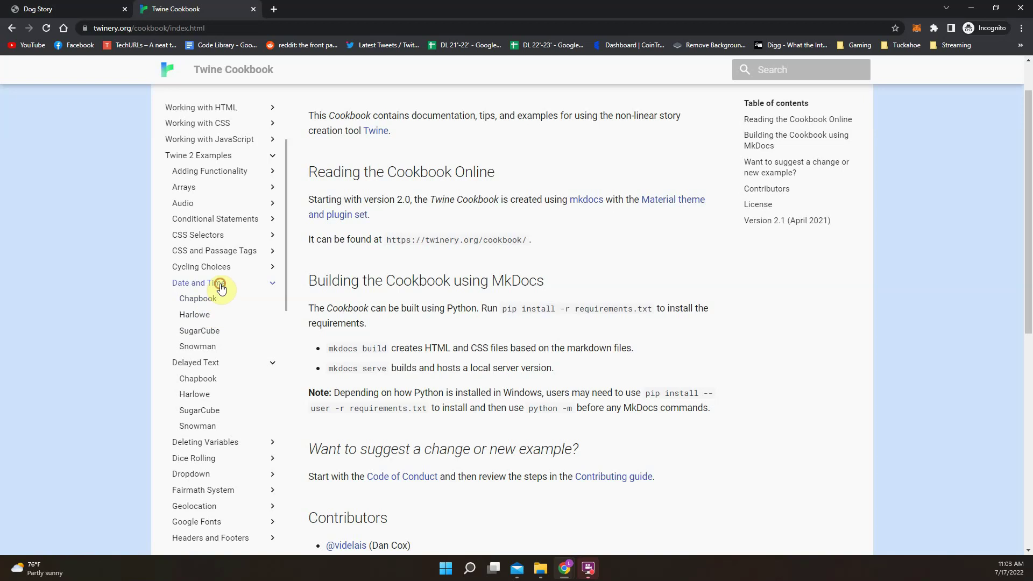
{"action": "left_click", "coordinate": [221, 287]}
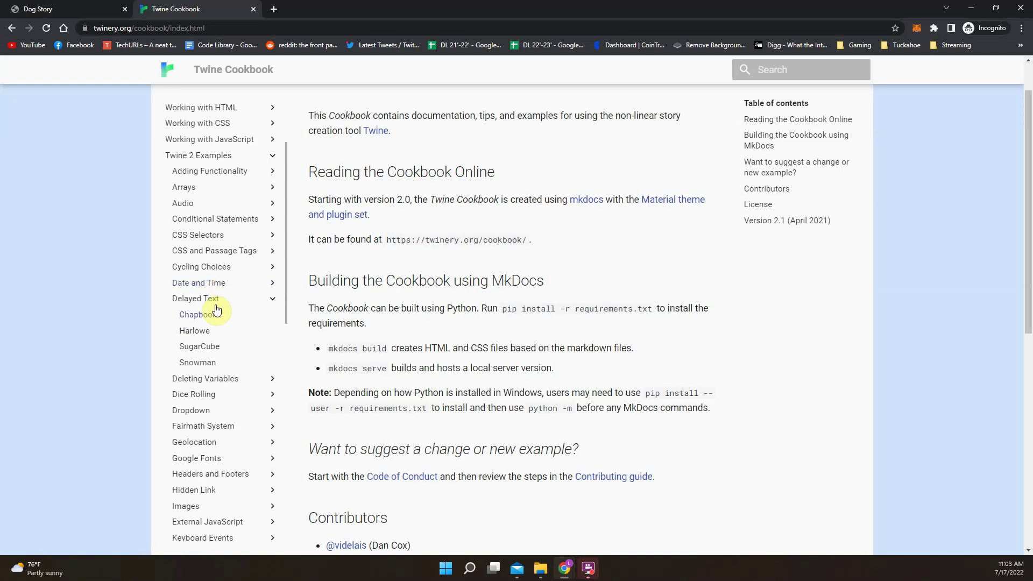
{"action": "left_click", "coordinate": [202, 332]}
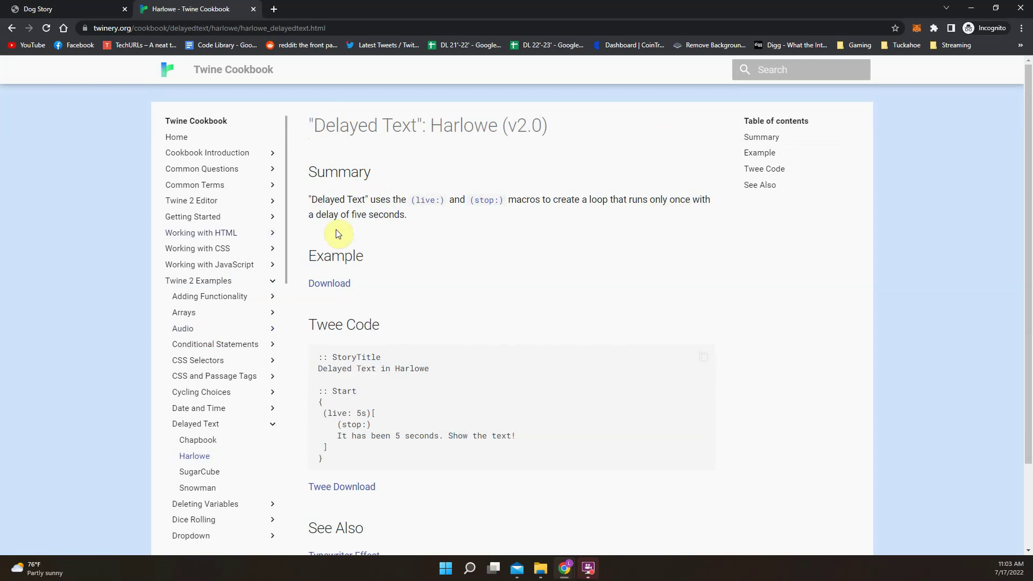
Copy the delayed-text code from the Twee example, from the opening curly brace through the closing one.
{"action": "scroll", "coordinate": [419, 248], "scroll_direction": "down", "scroll_amount": 2}
{"action": "scroll", "coordinate": [421, 256], "scroll_direction": "up", "scroll_amount": 2}
{"action": "scroll", "coordinate": [421, 264], "scroll_direction": "down", "scroll_amount": 2}
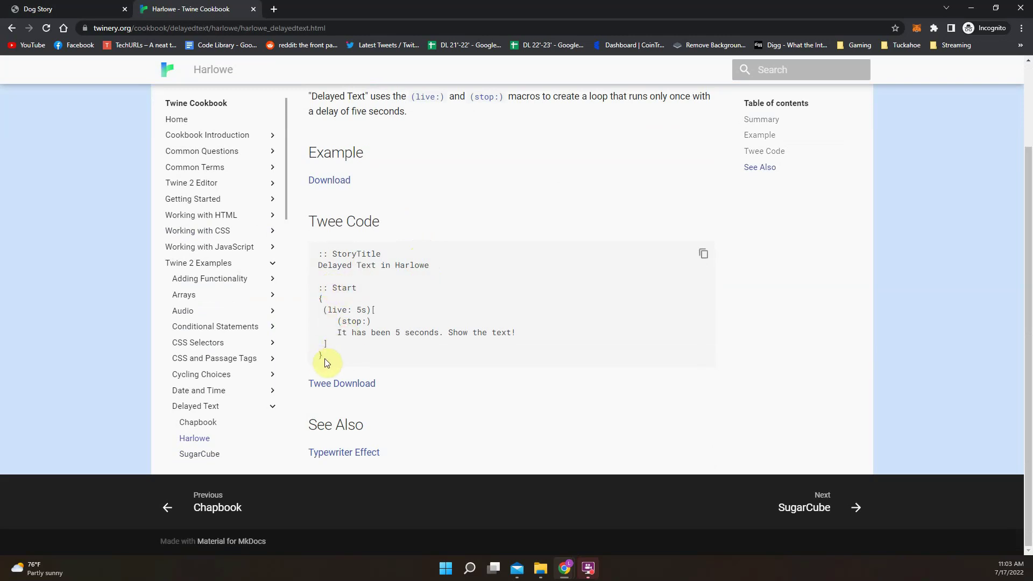
{"action": "left_click_drag", "start_coordinate": [330, 357], "coordinate": [322, 306]}
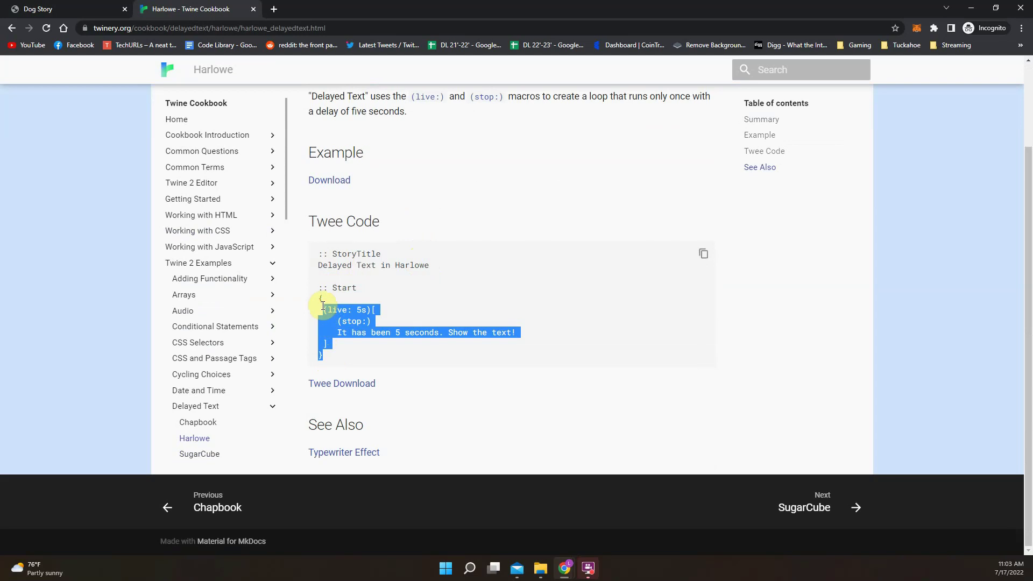
{"action": "left_click", "coordinate": [324, 306]}
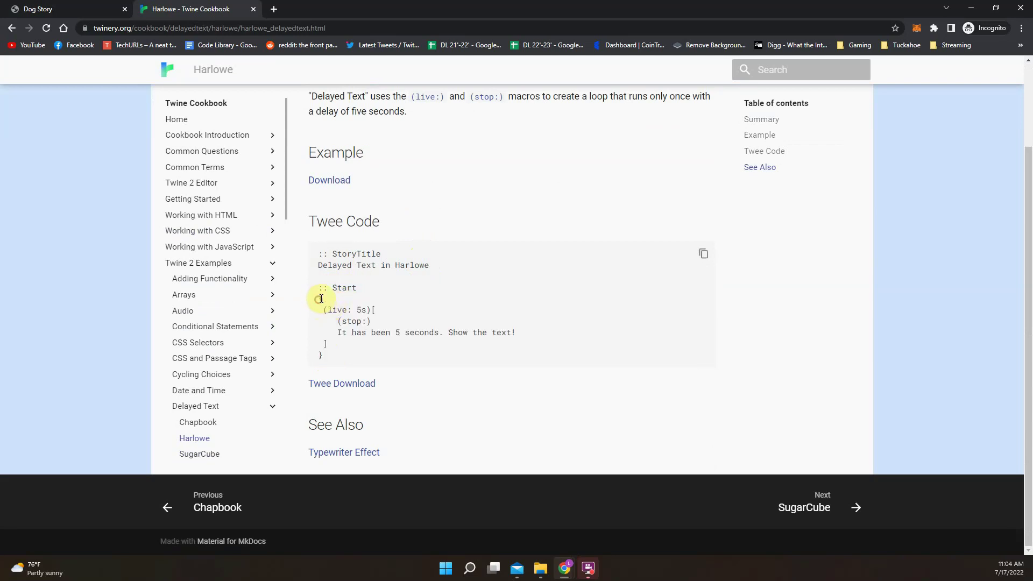
{"action": "left_click_drag", "start_coordinate": [321, 298], "coordinate": [325, 357]}
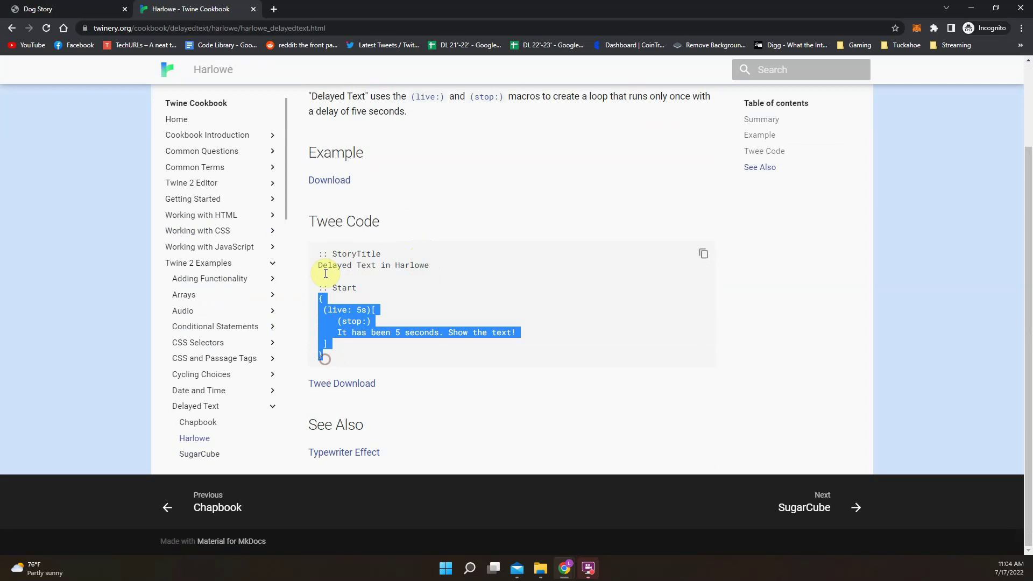
{"action": "left_click", "coordinate": [324, 313]}
{"action": "left_click_drag", "start_coordinate": [323, 300], "coordinate": [337, 358]}
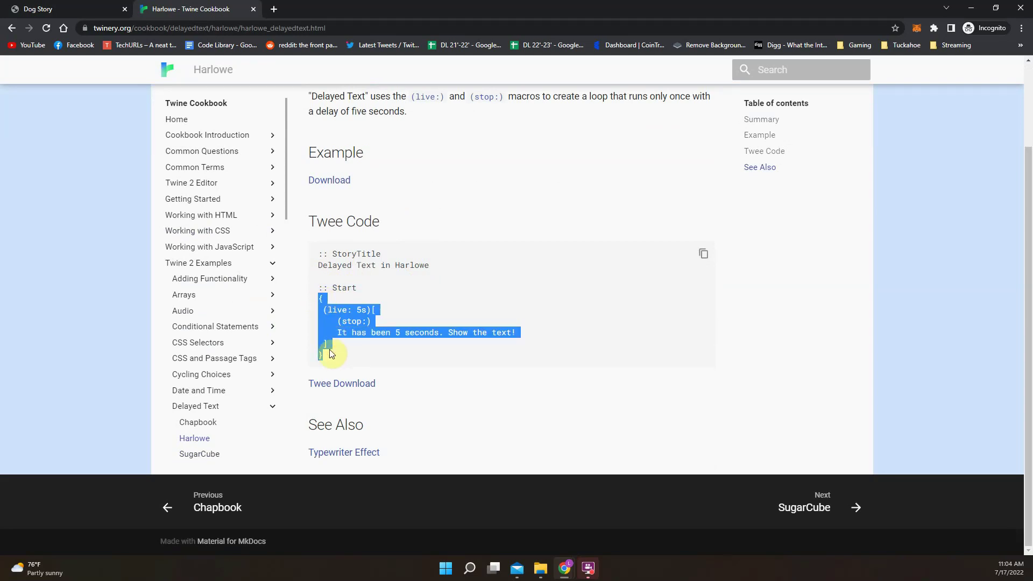
Test the Dog Story from the "You laugh at the dog" passage, check its text, and close the test and Cookbook pages.
{"action": "left_click", "coordinate": [99, 8]}
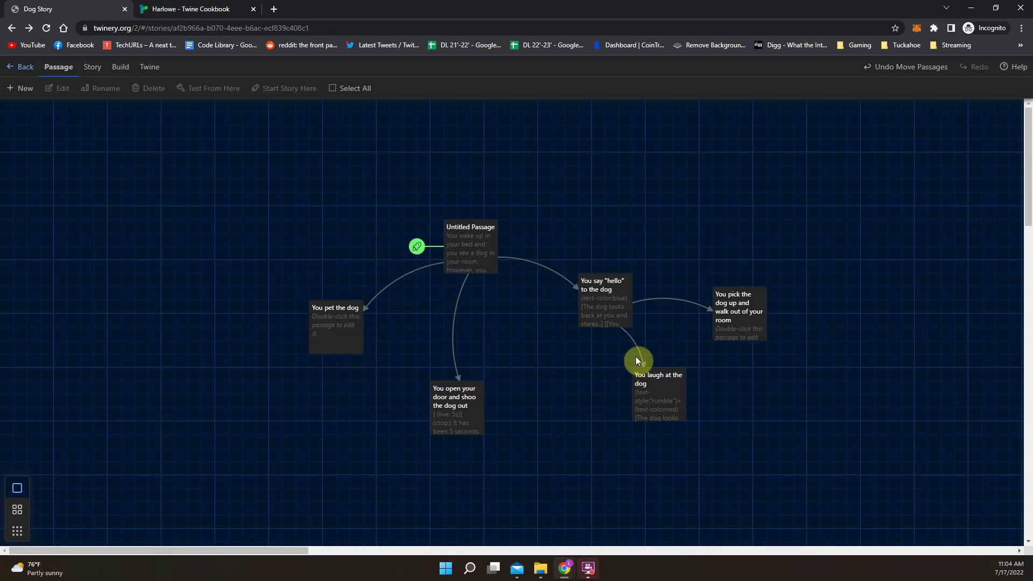
{"action": "double_click", "coordinate": [663, 405]}
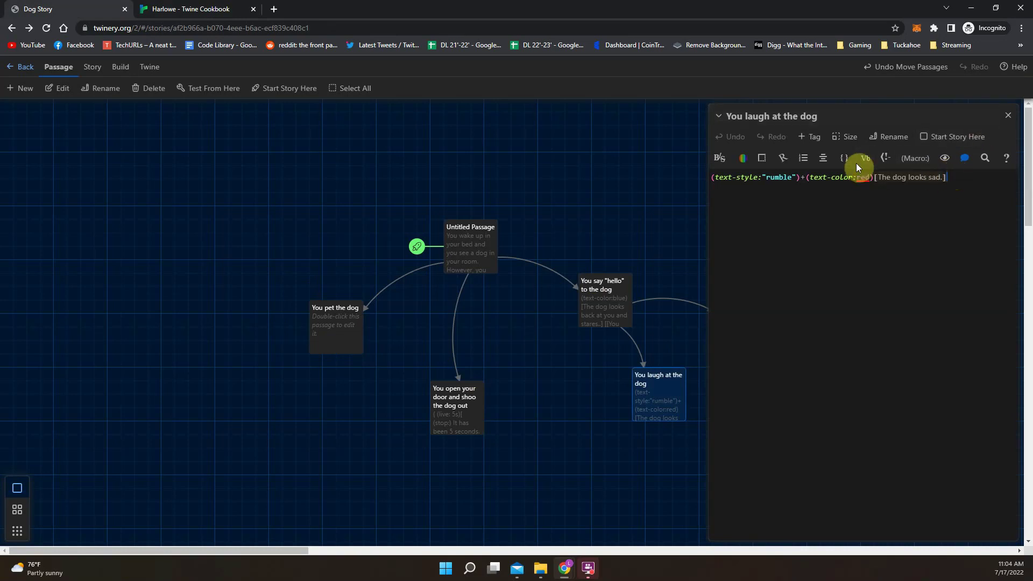
{"action": "left_click", "coordinate": [234, 92]}
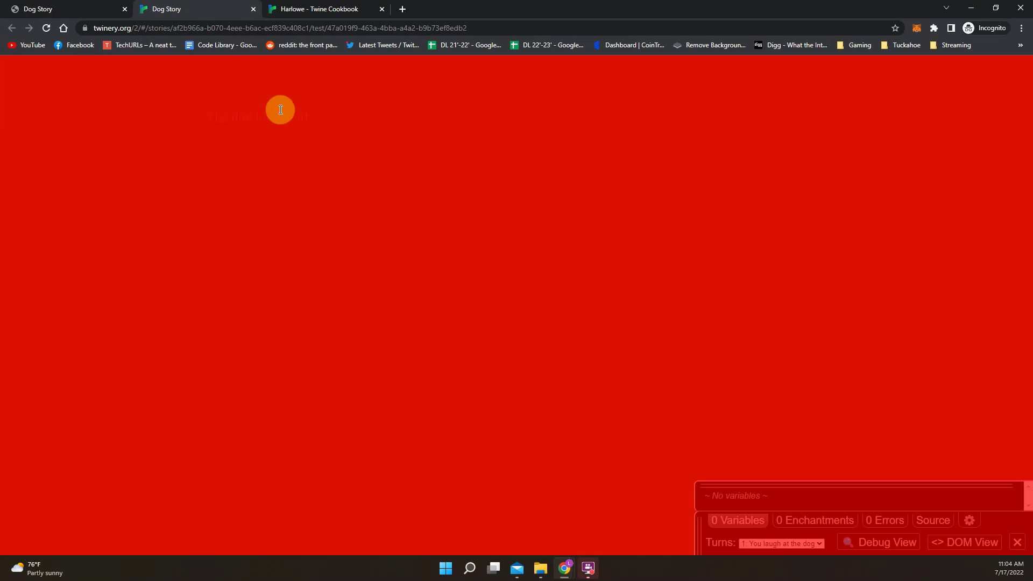
{"action": "left_click_drag", "start_coordinate": [260, 117], "coordinate": [312, 117]}
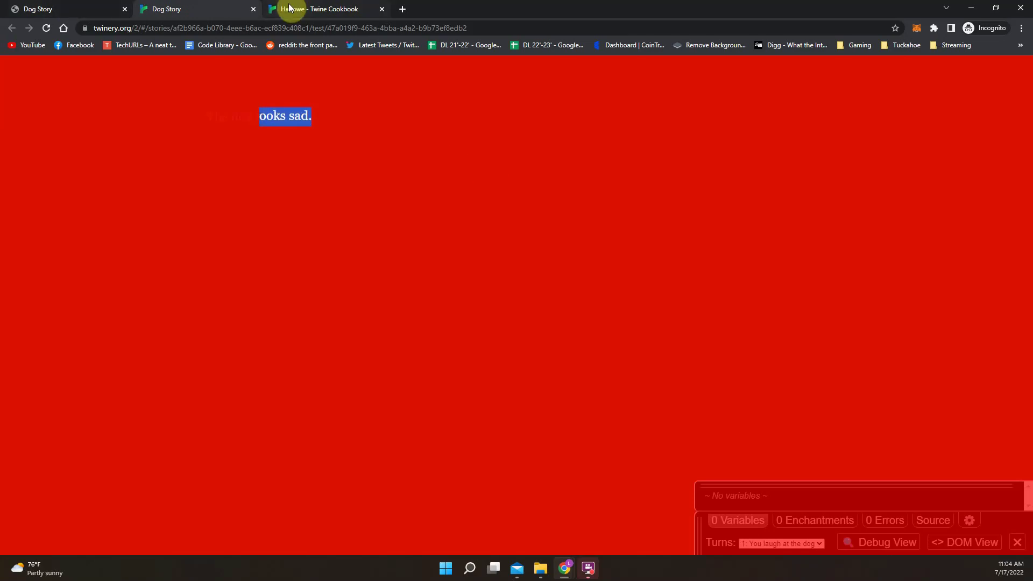
{"action": "left_click", "coordinate": [88, 7]}
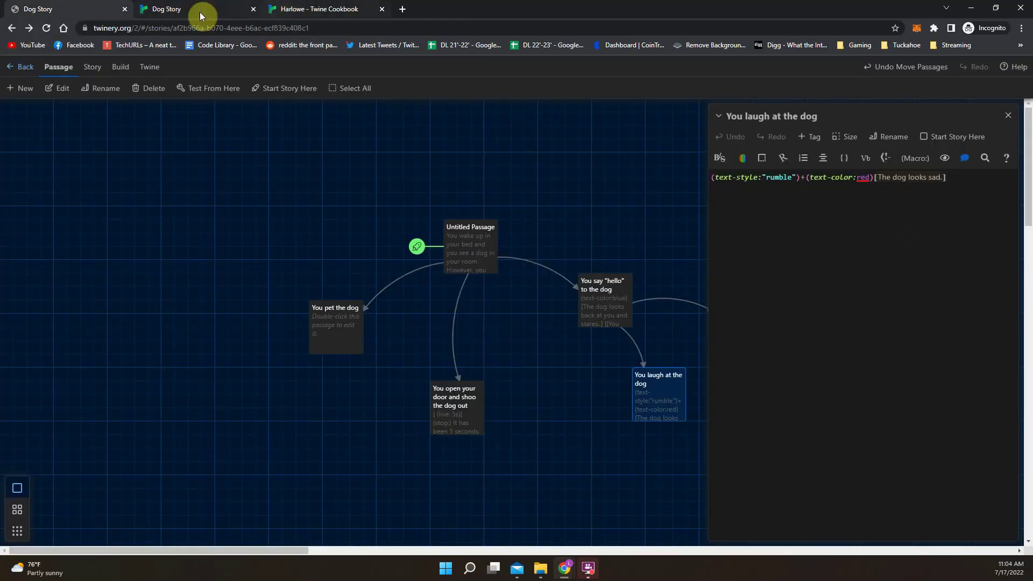
{"action": "left_click", "coordinate": [253, 9]}
{"action": "left_click", "coordinate": [253, 9]}
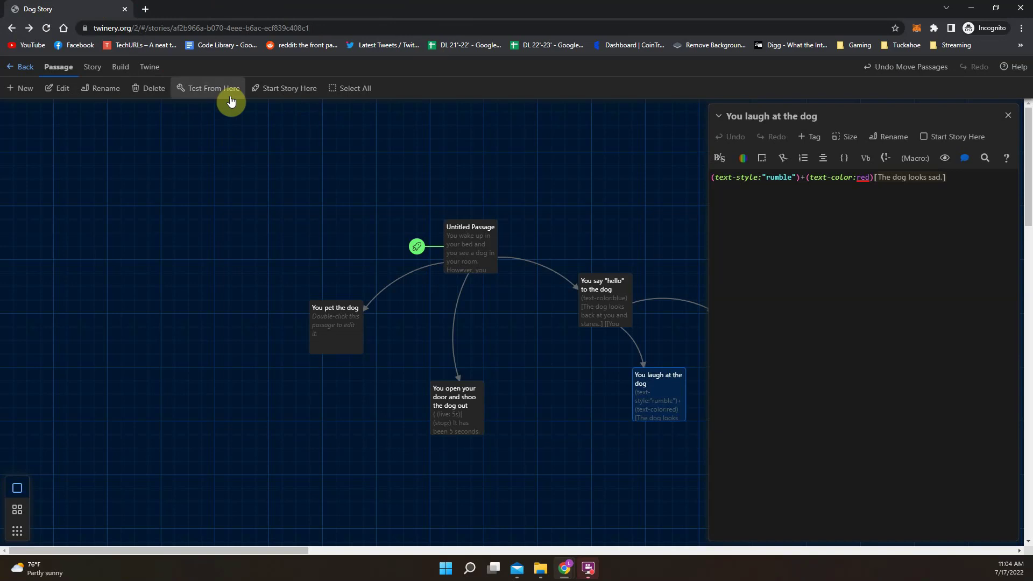
Delete the tw-story background-color rule from the story's stylesheet.
{"action": "left_click", "coordinate": [156, 66]}
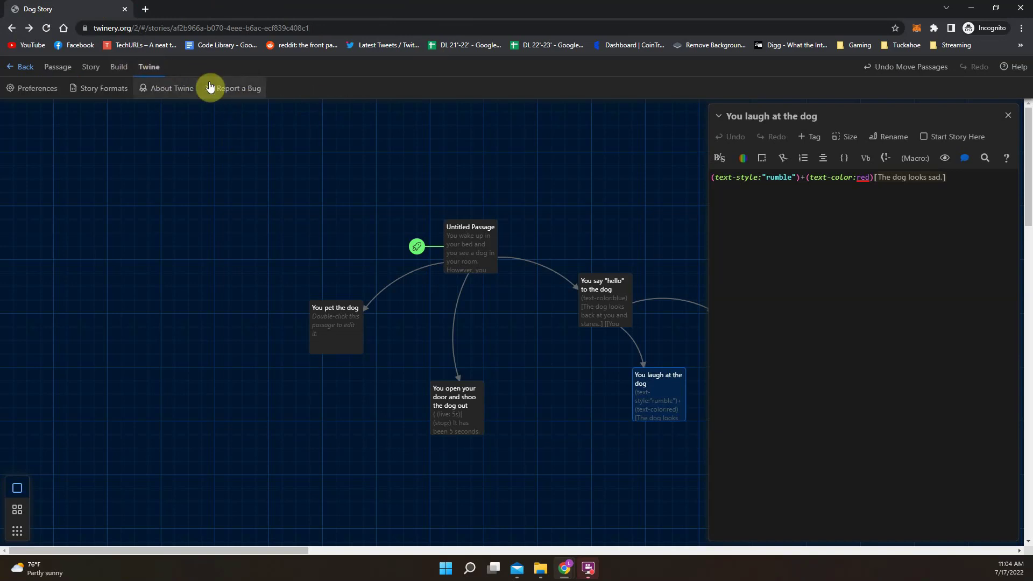
{"action": "left_click", "coordinate": [116, 67]}
{"action": "left_click", "coordinate": [94, 67]}
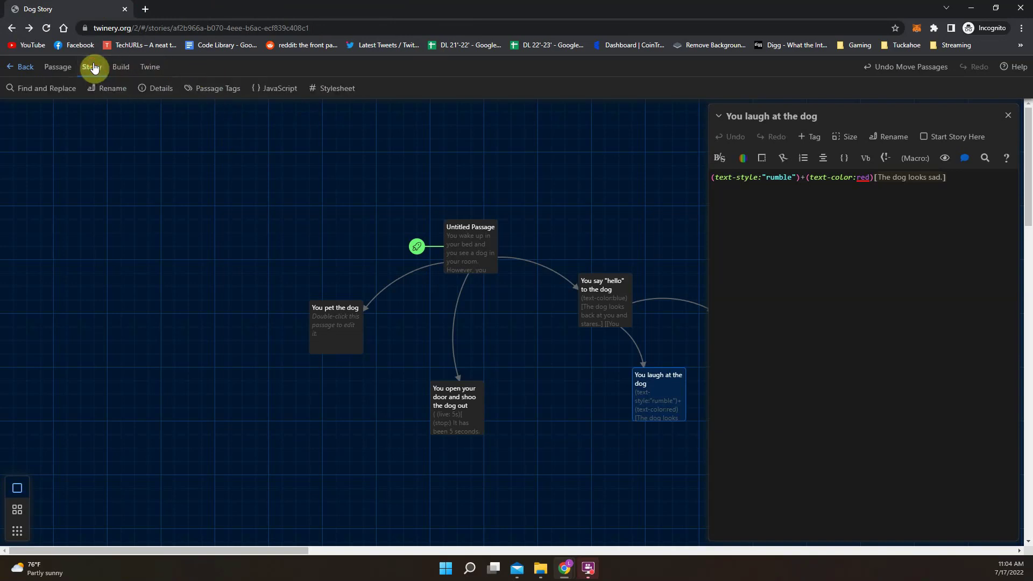
{"action": "left_click", "coordinate": [331, 88]}
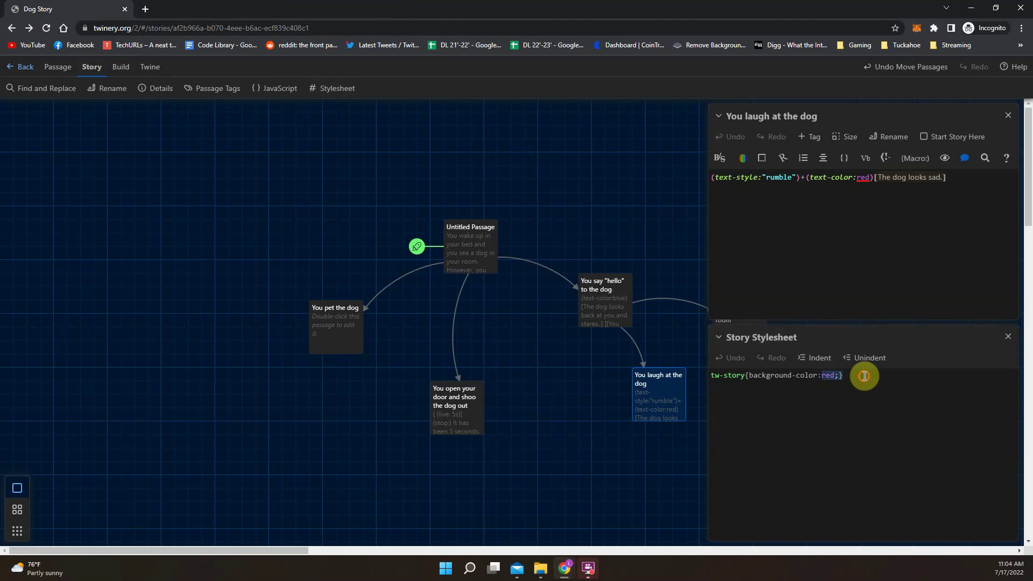
{"action": "left_click_drag", "start_coordinate": [862, 373], "coordinate": [576, 319]}
{"action": "key", "text": "BackSpace"}
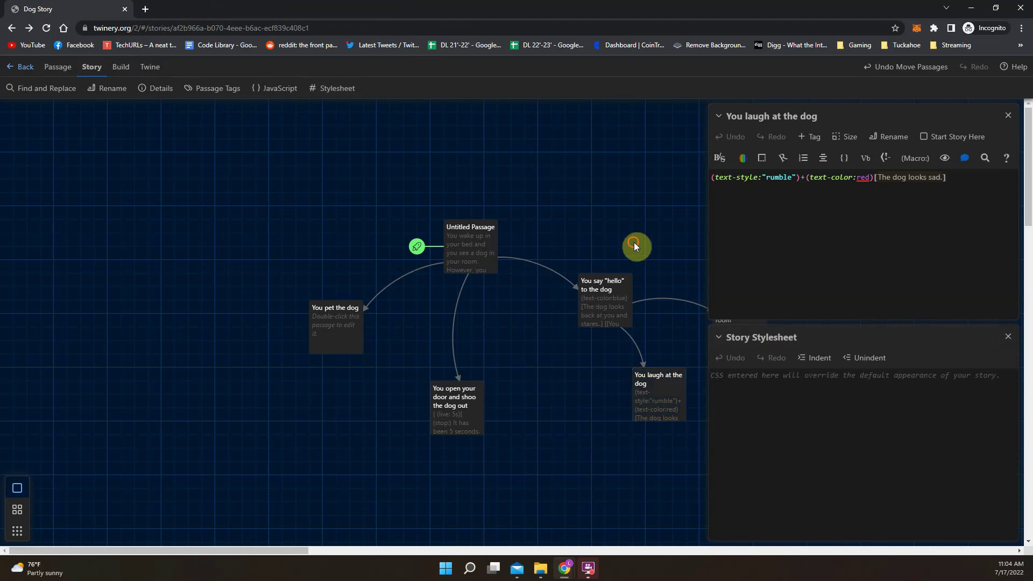
Paste the copied 5-second live/stop code block below the existing line in the "You laugh at the dog" passage.
{"action": "left_click", "coordinate": [1008, 115]}
{"action": "double_click", "coordinate": [657, 389]}
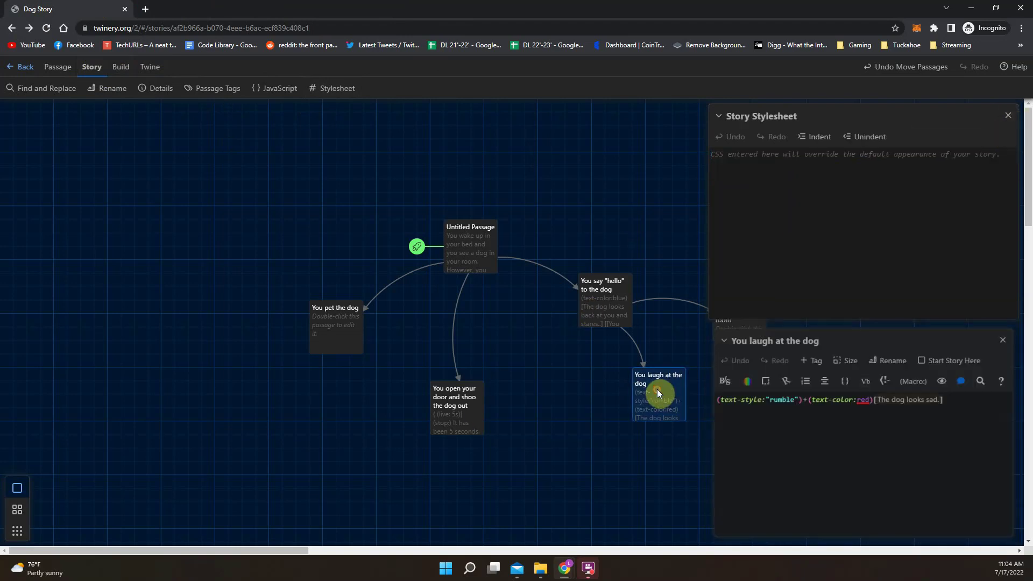
{"action": "left_click", "coordinate": [962, 399]}
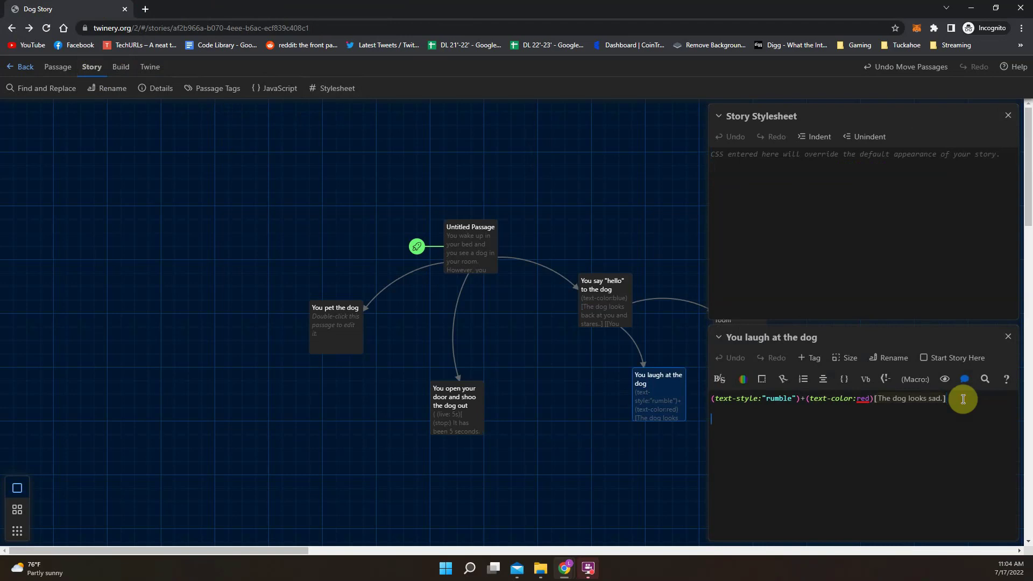
{"action": "type", "text": "{  (live: 5s)[   (stop:)   It has been 5 seconds. Show the text!  ] }"}
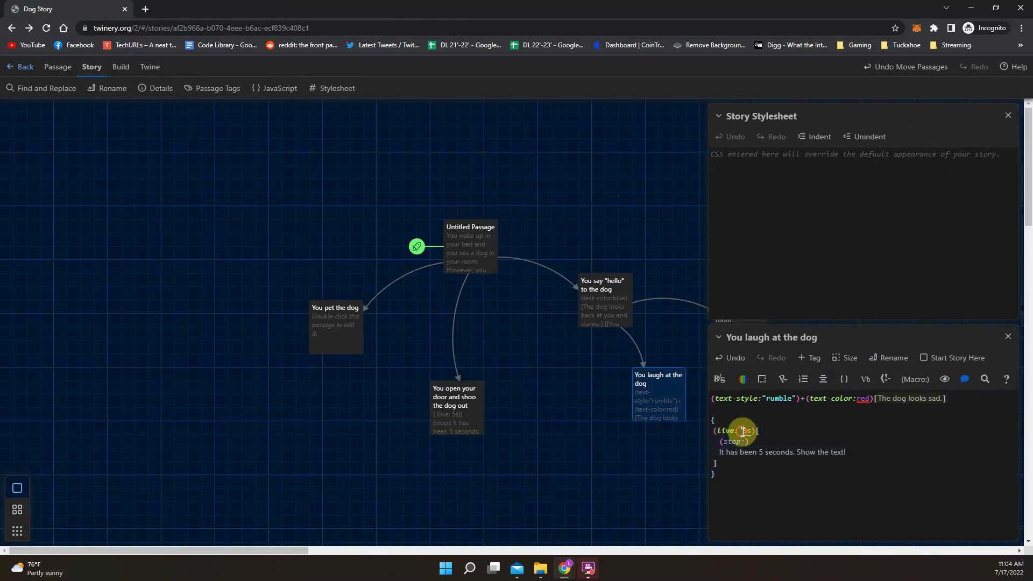
Replace the delayed sentence with "The dog comes over to you and lets you pet it." and close the passage.
{"action": "left_click_drag", "start_coordinate": [743, 430], "coordinate": [849, 456]}
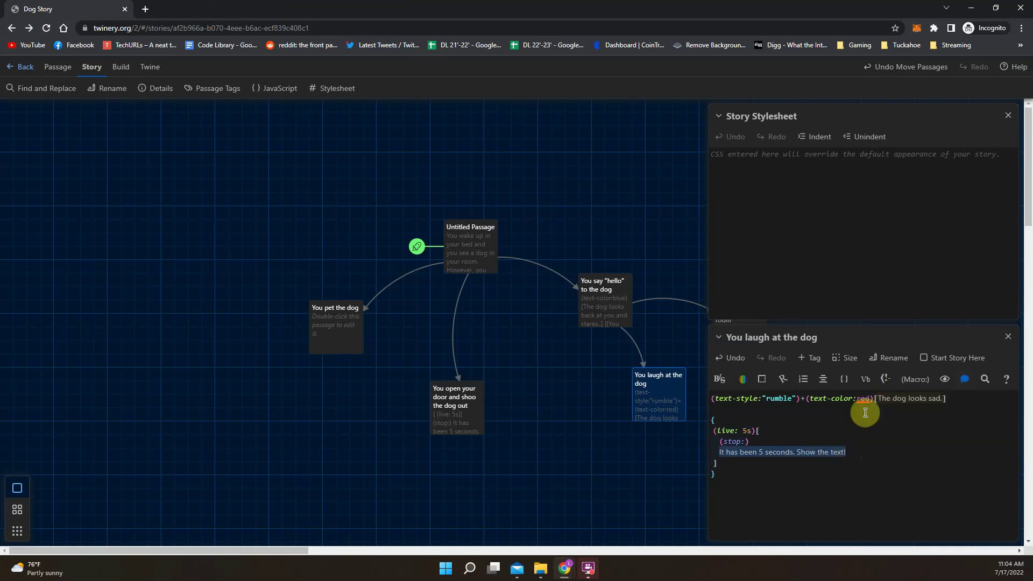
{"action": "type", "text": "The dog "}
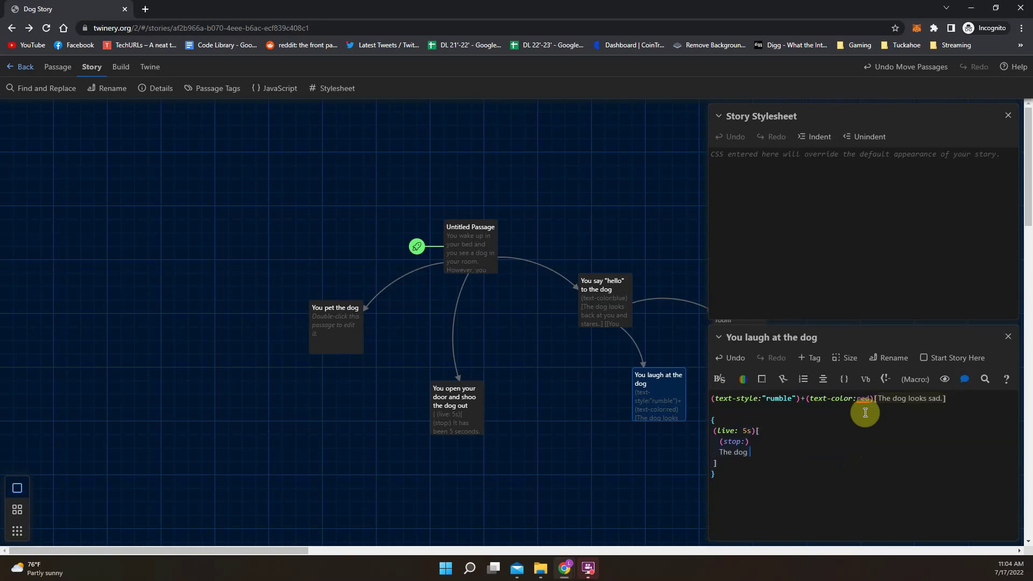
{"action": "type", "text": "comes uver to you and lets you pet it."}
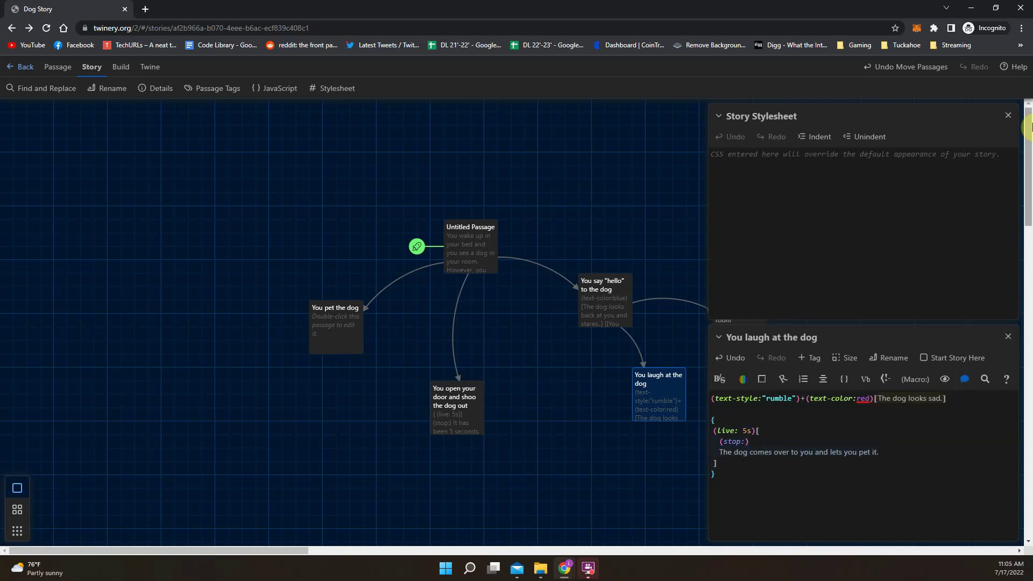
{"action": "left_click", "coordinate": [1007, 336]}
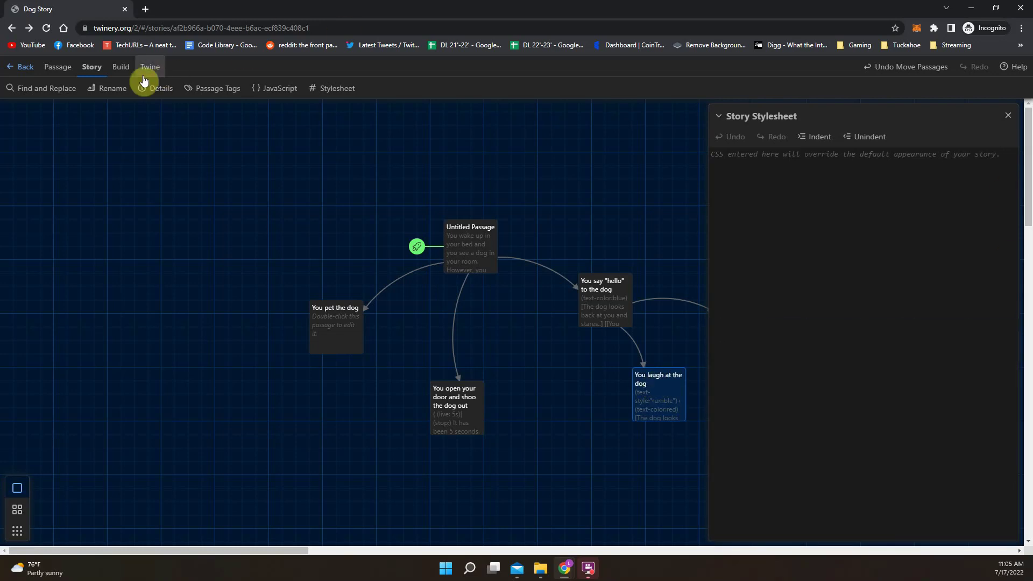
Test the story from the "You laugh at the dog" passage to check the delayed text.
{"action": "left_click", "coordinate": [123, 69]}
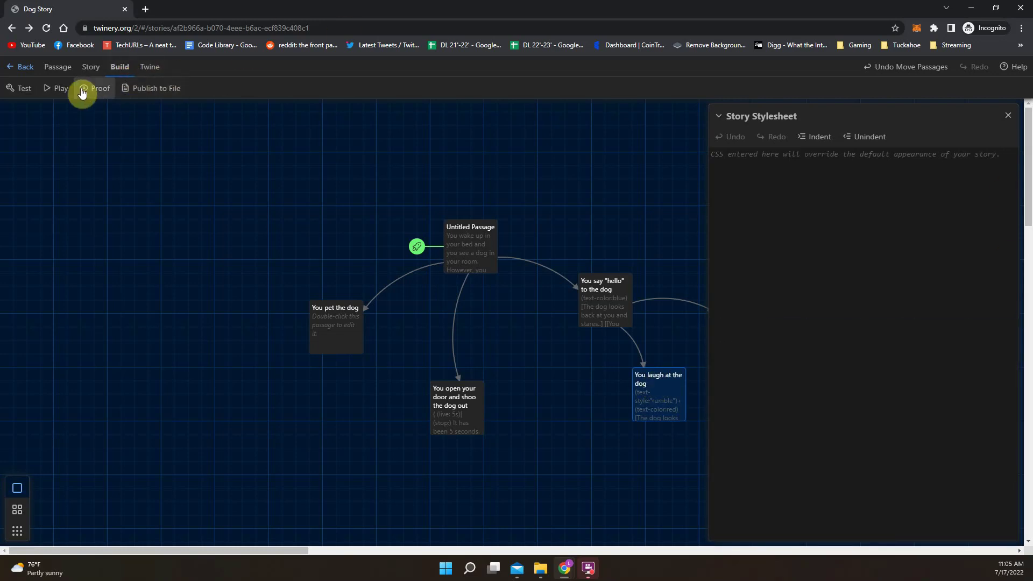
{"action": "left_click", "coordinate": [150, 68]}
{"action": "left_click", "coordinate": [57, 67]}
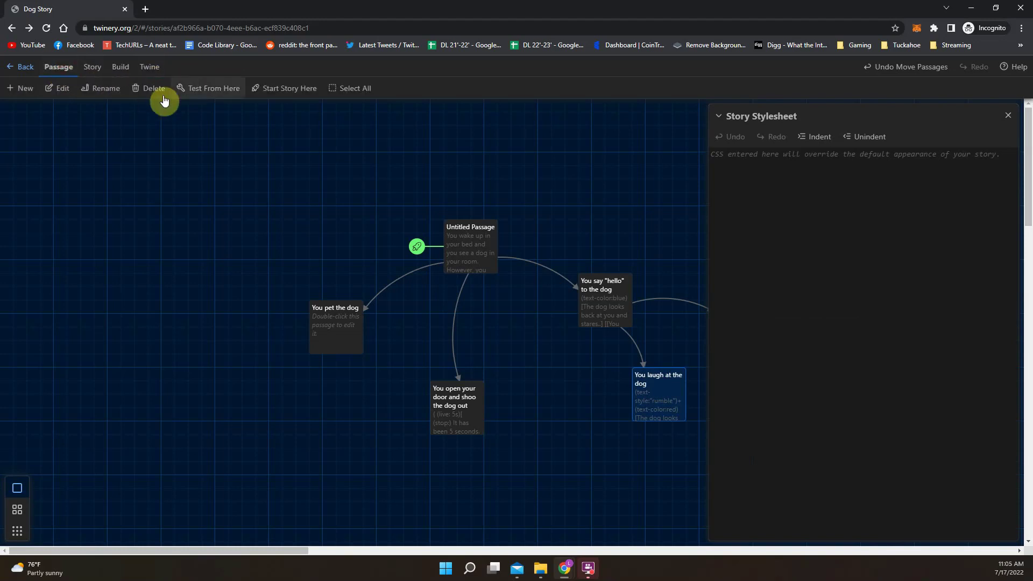
{"action": "left_click", "coordinate": [194, 89]}
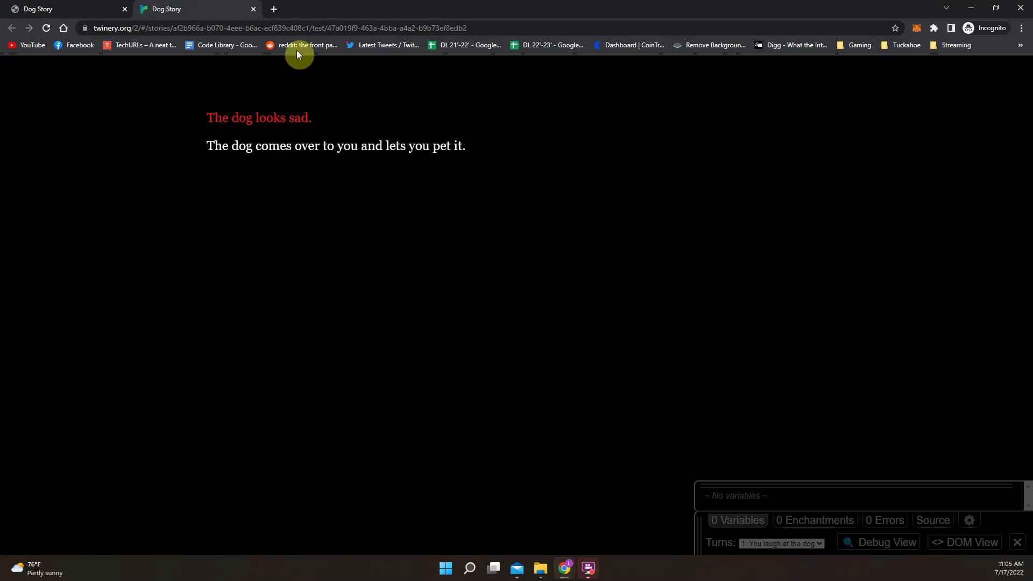
Return to the story map from the test page and close the Story Stylesheet.
{"action": "left_click", "coordinate": [98, 7]}
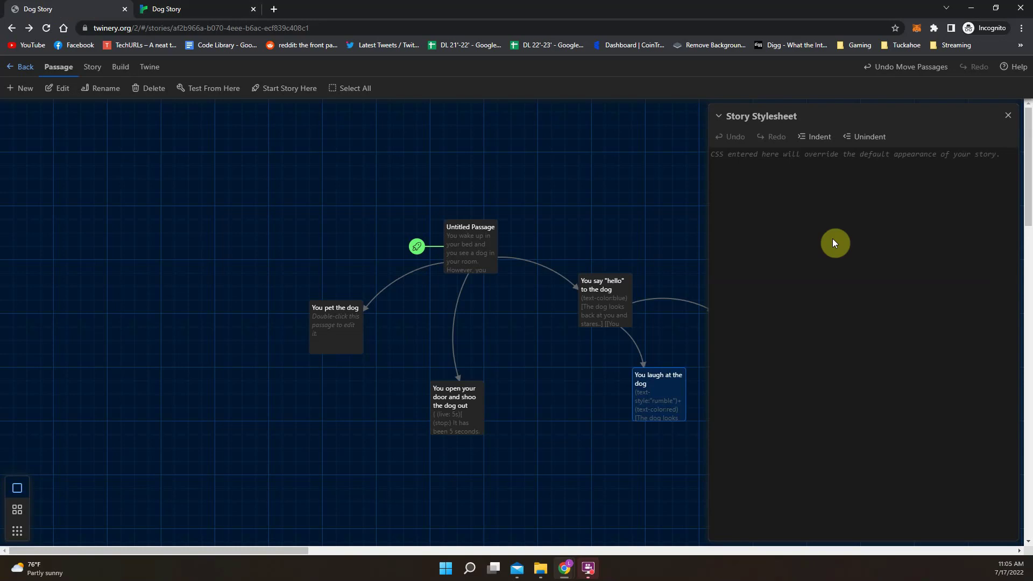
{"action": "left_click", "coordinate": [1008, 116]}
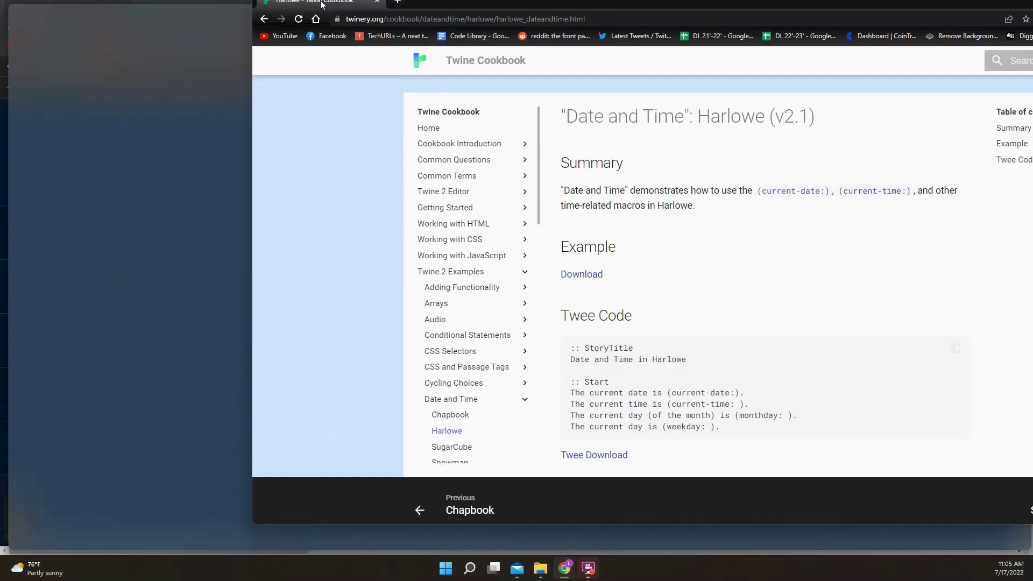
Examine the Twine Cookbook's example topics and the Harlowe "Date and Time" code, including its weekday macro, before returning to the story map.
{"action": "scroll", "coordinate": [249, 279], "scroll_direction": "down", "scroll_amount": 2}
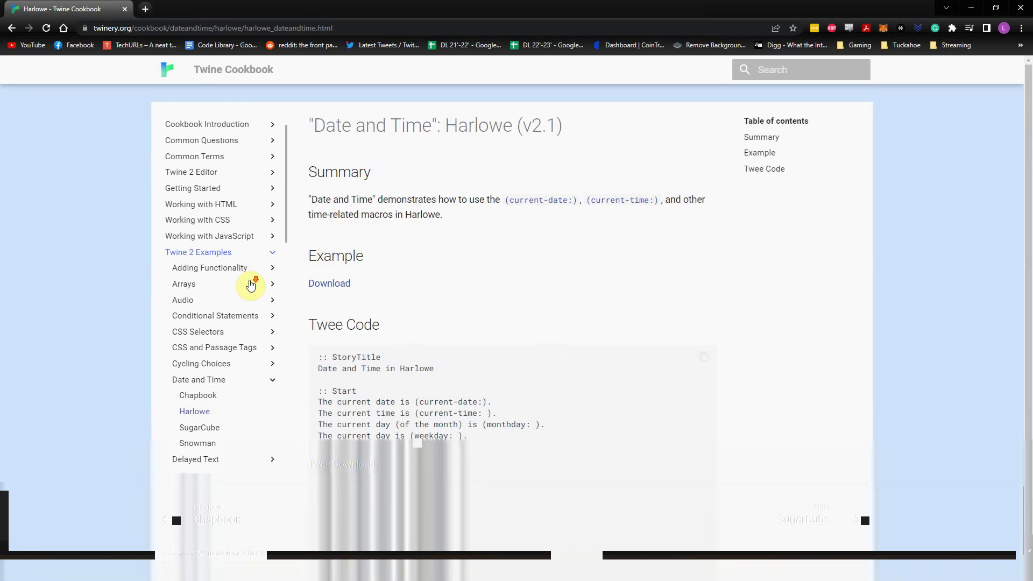
{"action": "scroll", "coordinate": [237, 323], "scroll_direction": "down", "scroll_amount": 4}
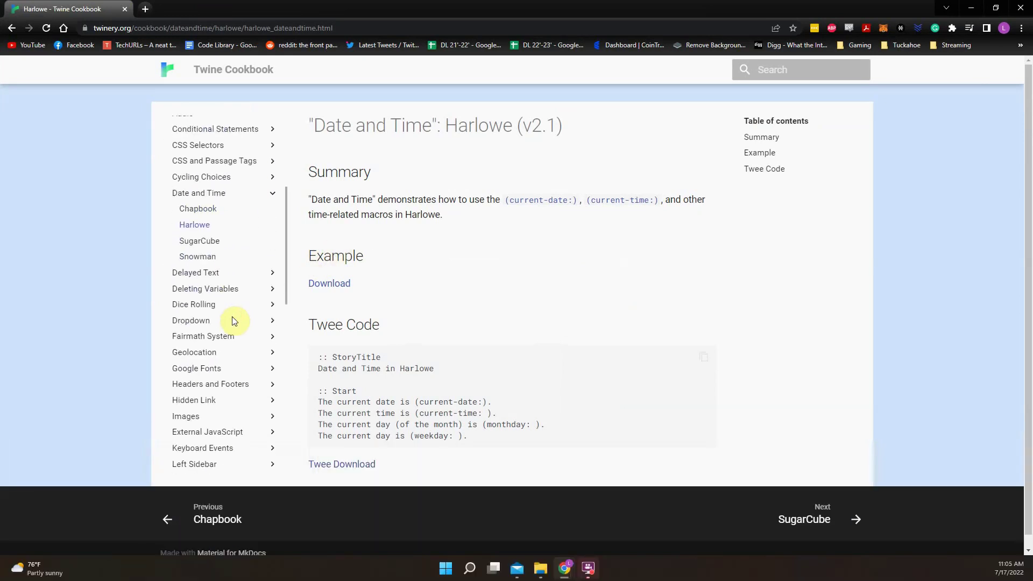
{"action": "scroll", "coordinate": [226, 285], "scroll_direction": "down", "scroll_amount": 1}
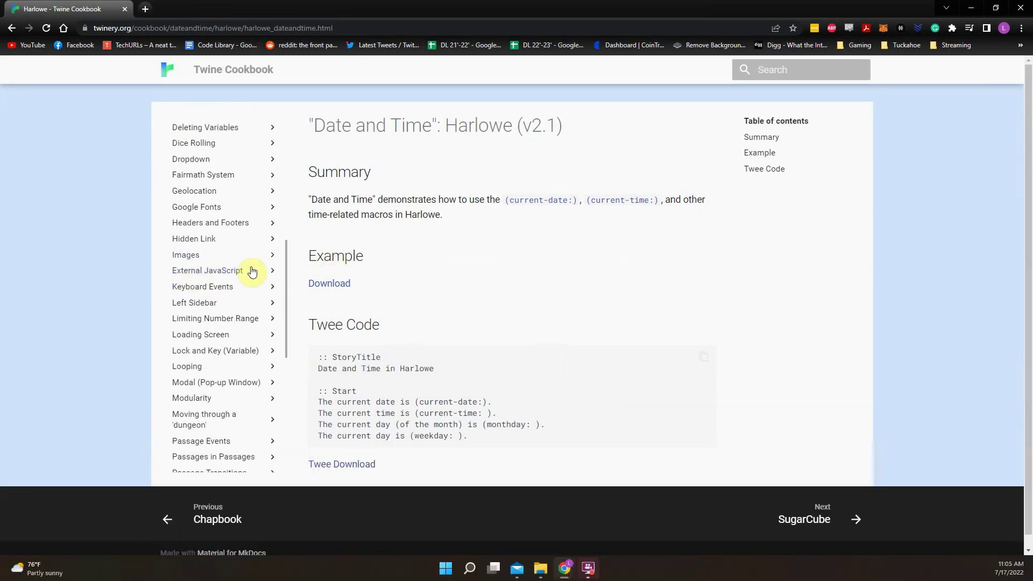
{"action": "scroll", "coordinate": [240, 266], "scroll_direction": "down", "scroll_amount": 6}
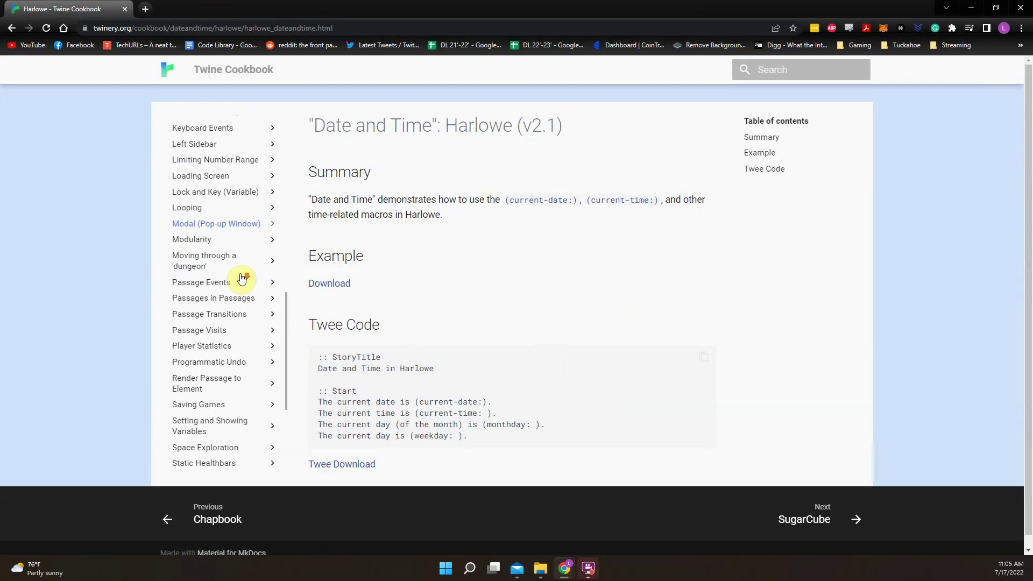
{"action": "scroll", "coordinate": [240, 277], "scroll_direction": "down", "scroll_amount": 1}
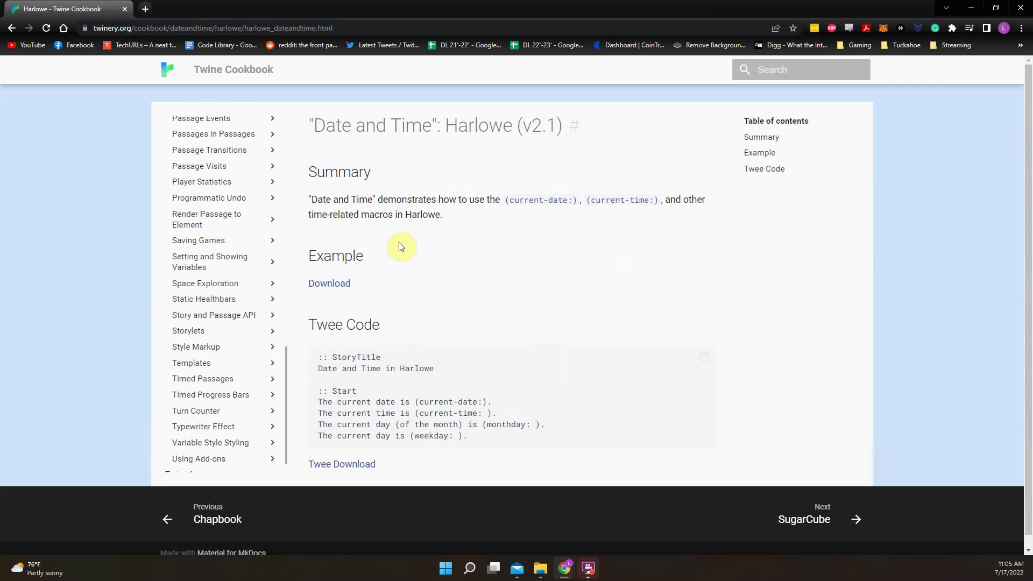
{"action": "scroll", "coordinate": [414, 191], "scroll_direction": "down", "scroll_amount": 1}
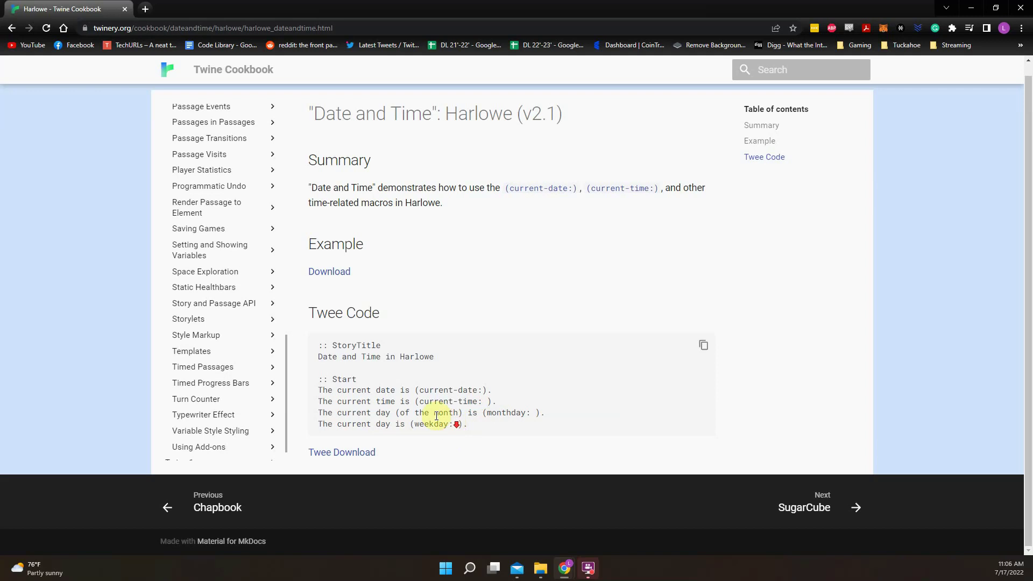
{"action": "left_click_drag", "start_coordinate": [60, 8], "coordinate": [63, 5]}
{"action": "left_click", "coordinate": [63, 5]}
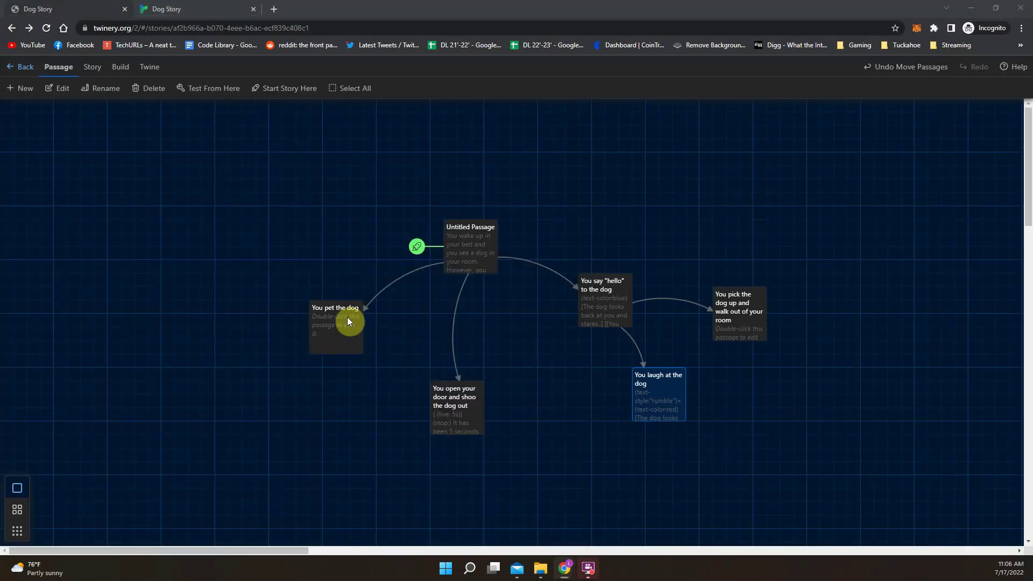
Add the line "It is currently a (weekday:)" below the opening sentence of the Untitled Passage.
{"action": "double_click", "coordinate": [473, 247]}
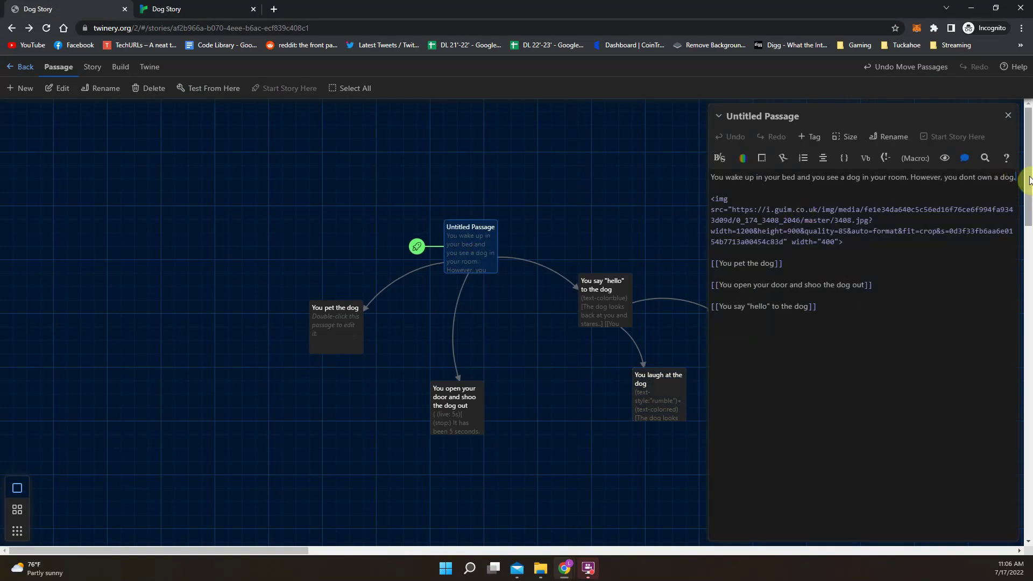
{"action": "key", "text": "Return"}
{"action": "type", "text": "It is cu"}
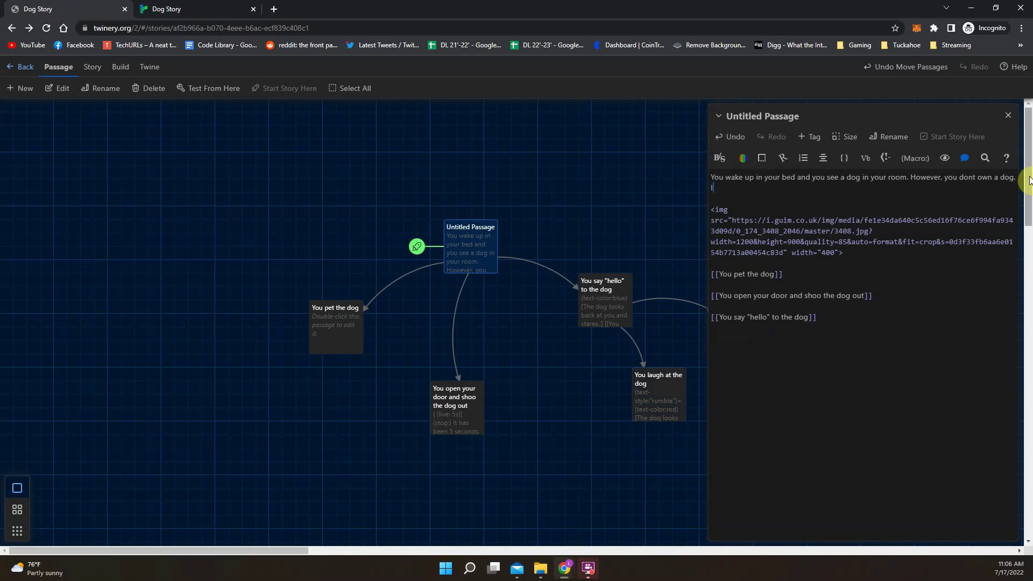
{"action": "type", "text": "rrently a (weekday:)"}
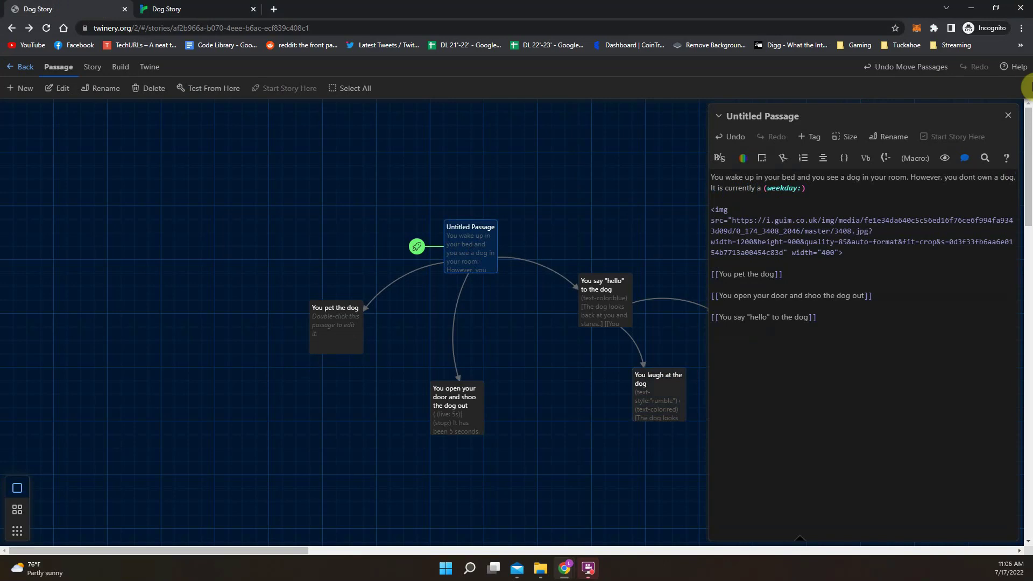
Test the story from the Untitled Passage and check the weekday in its second line.
{"action": "left_click", "coordinate": [650, 205]}
{"action": "left_click", "coordinate": [453, 228]}
{"action": "left_click", "coordinate": [202, 88]}
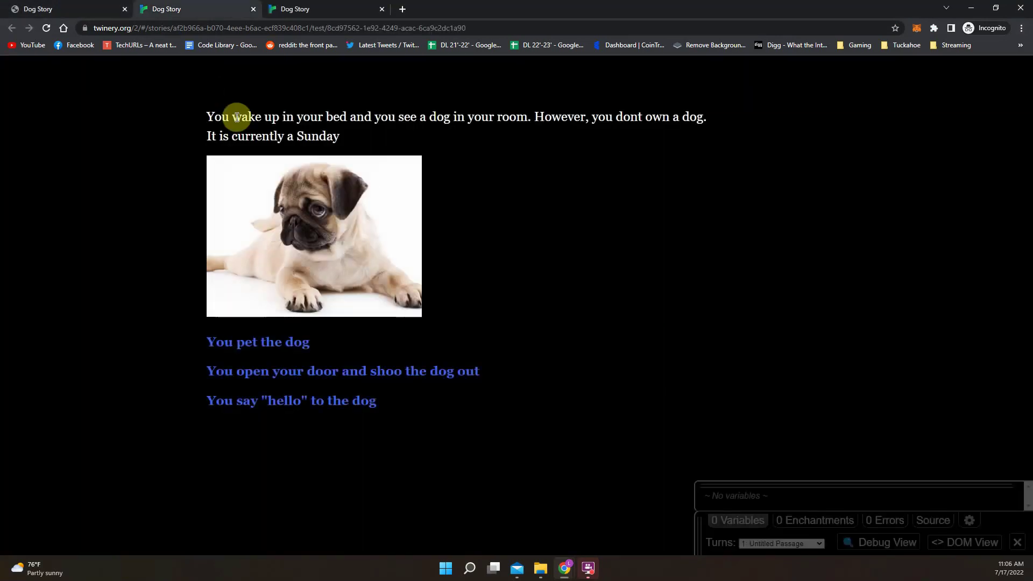
{"action": "left_click_drag", "start_coordinate": [342, 137], "coordinate": [237, 136]}
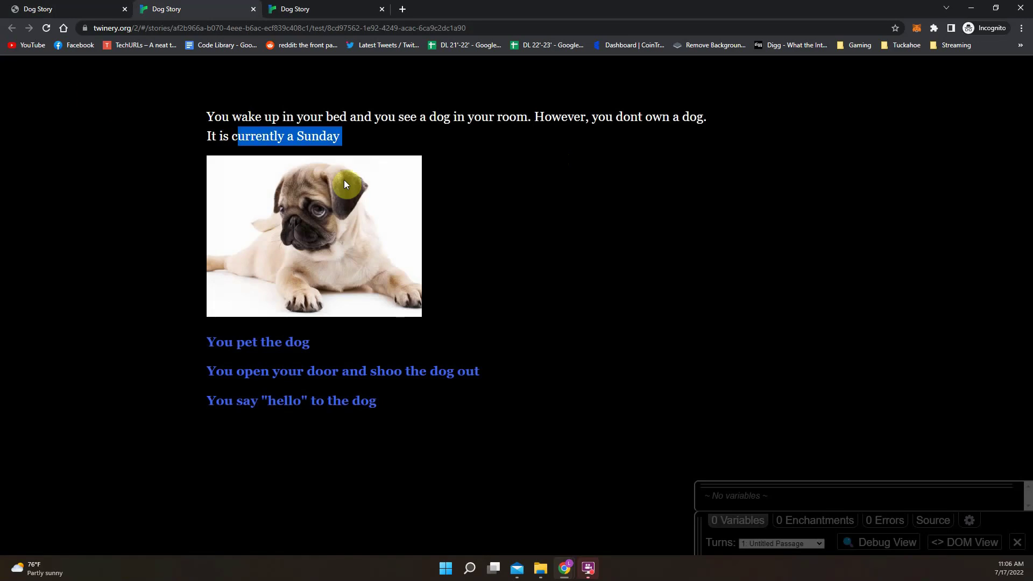
{"action": "left_click", "coordinate": [372, 138]}
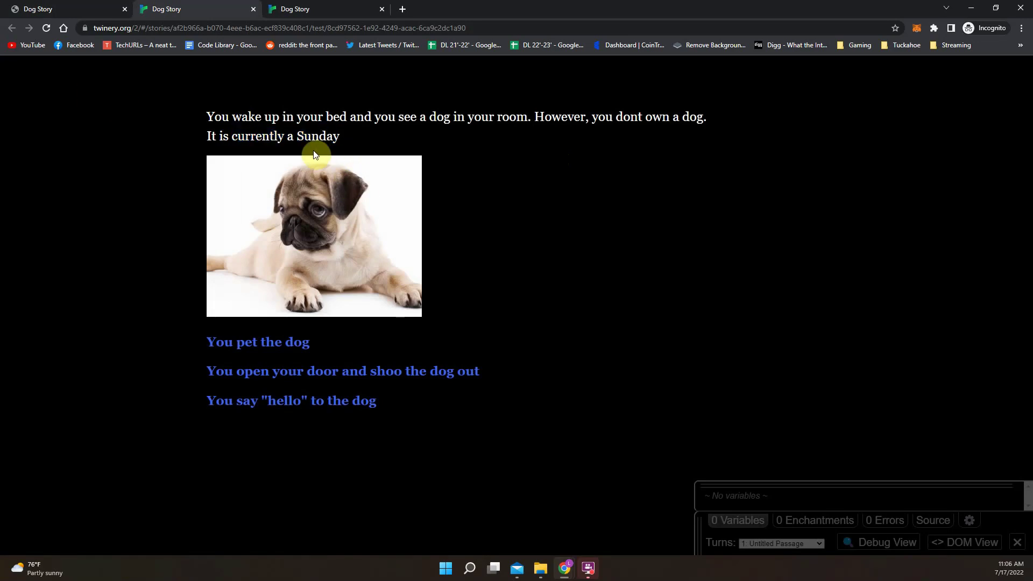
{"action": "double_click", "coordinate": [312, 135]}
{"action": "left_click", "coordinate": [280, 148]}
Return to the story map, close both test pages and deselect the passage.
{"action": "left_click", "coordinate": [172, 9]}
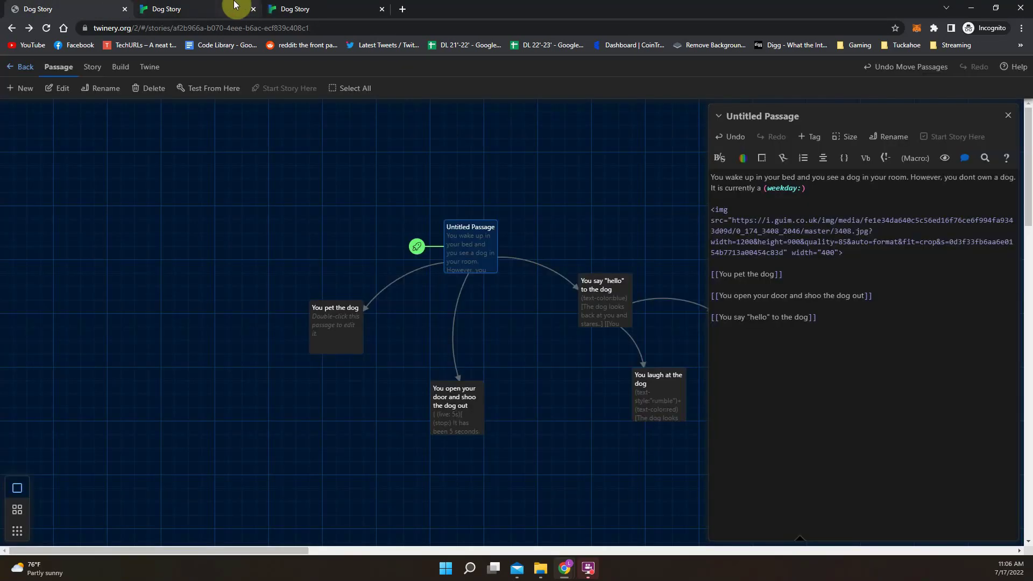
{"action": "middle_click", "coordinate": [234, 4]}
{"action": "middle_click", "coordinate": [234, 5]}
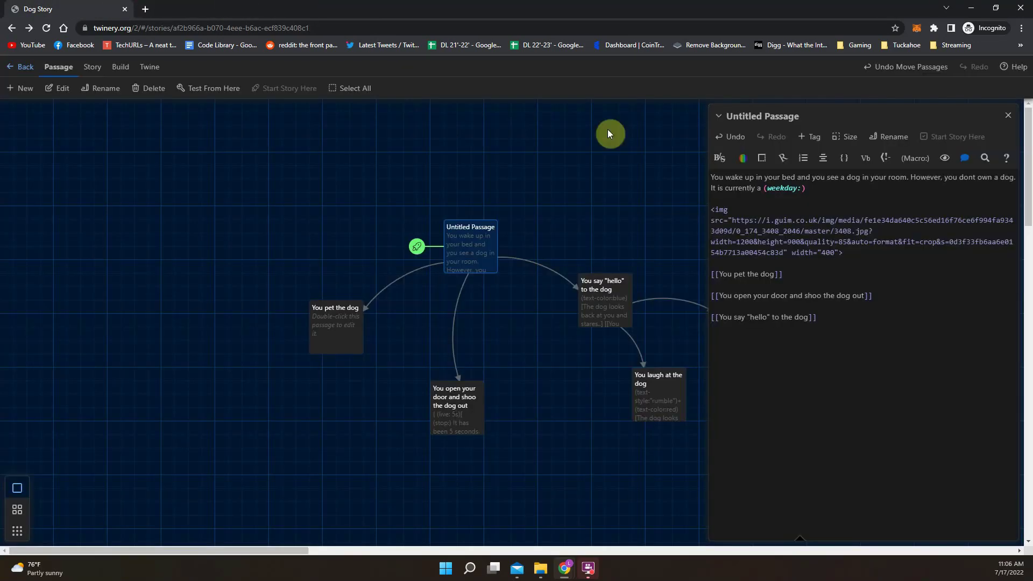
{"action": "left_click", "coordinate": [653, 240]}
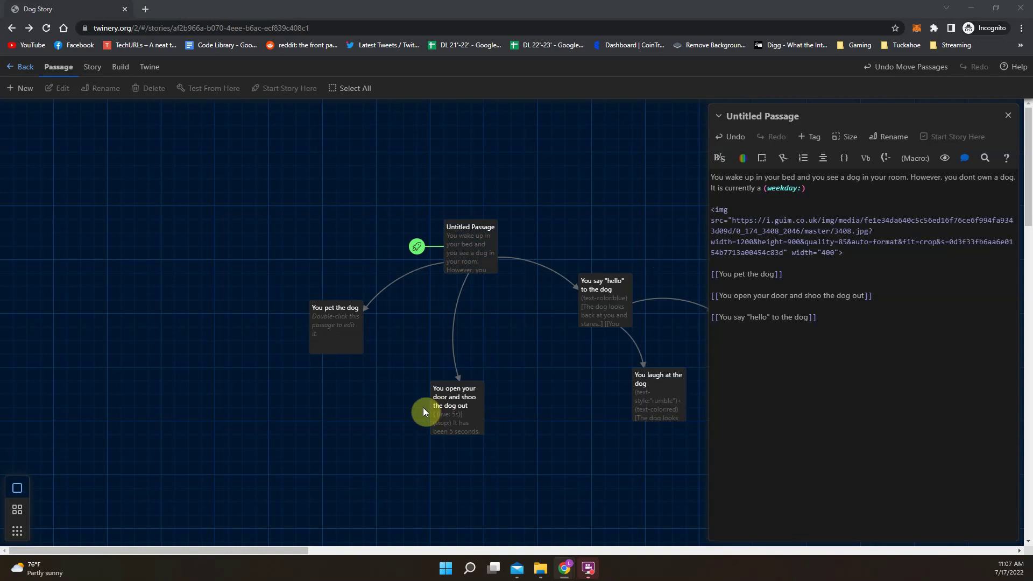
Shift the "You pet the dog" passage slightly left and write "The dog (either: Growls at your, is delighted, is indifferent)" in it.
{"action": "left_click_drag", "start_coordinate": [347, 331], "coordinate": [320, 337]}
{"action": "double_click", "coordinate": [319, 337]}
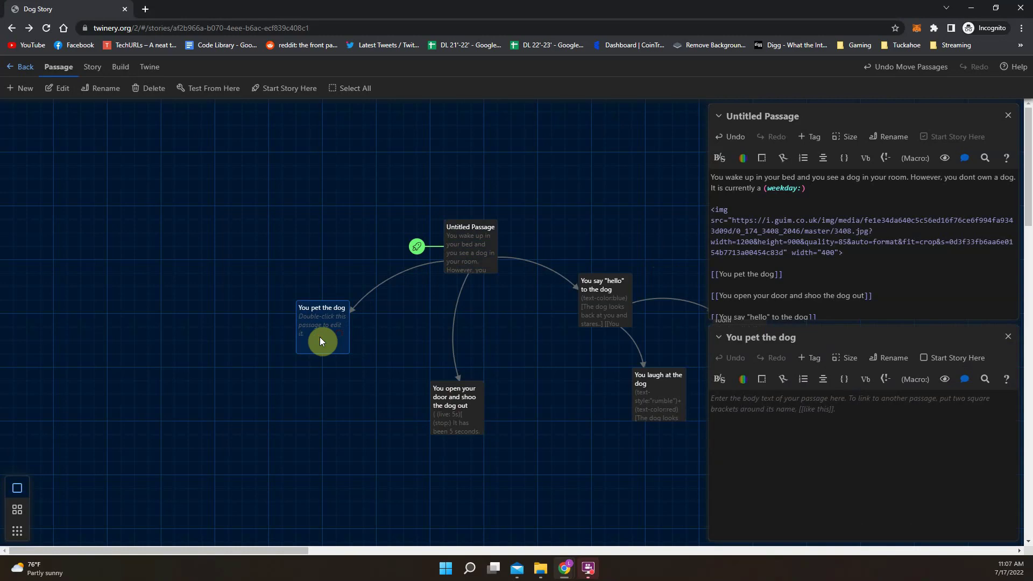
{"action": "left_click", "coordinate": [759, 405]}
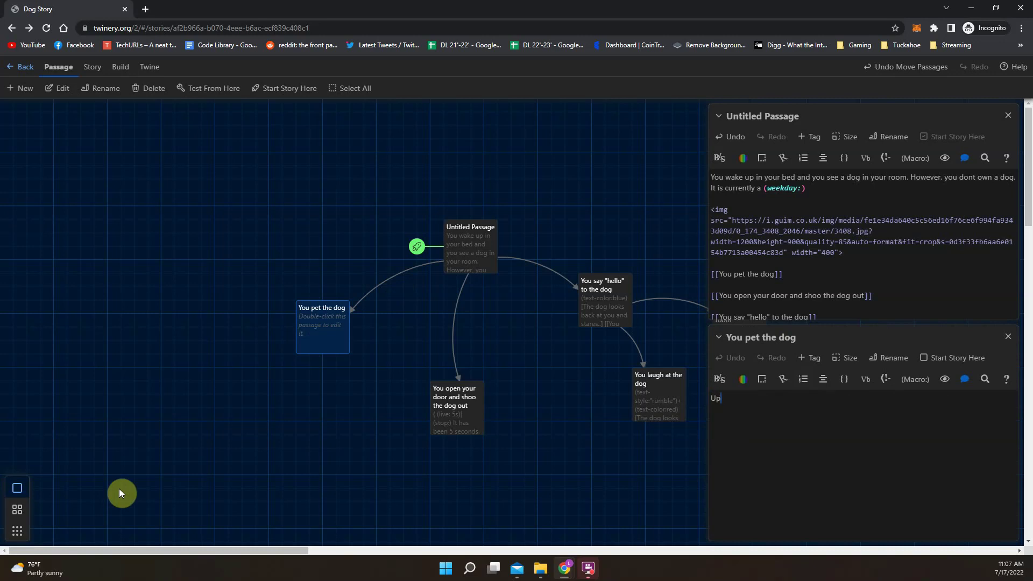
{"action": "type", "text": "The dog (either: Growls at your,"}
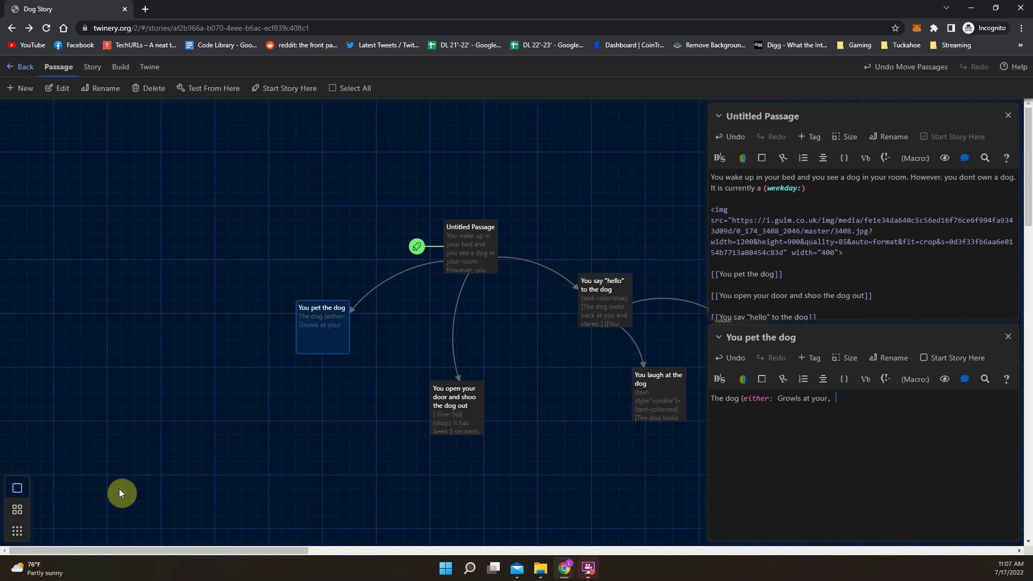
{"action": "type", "text": " is delighted, is indifferent)"}
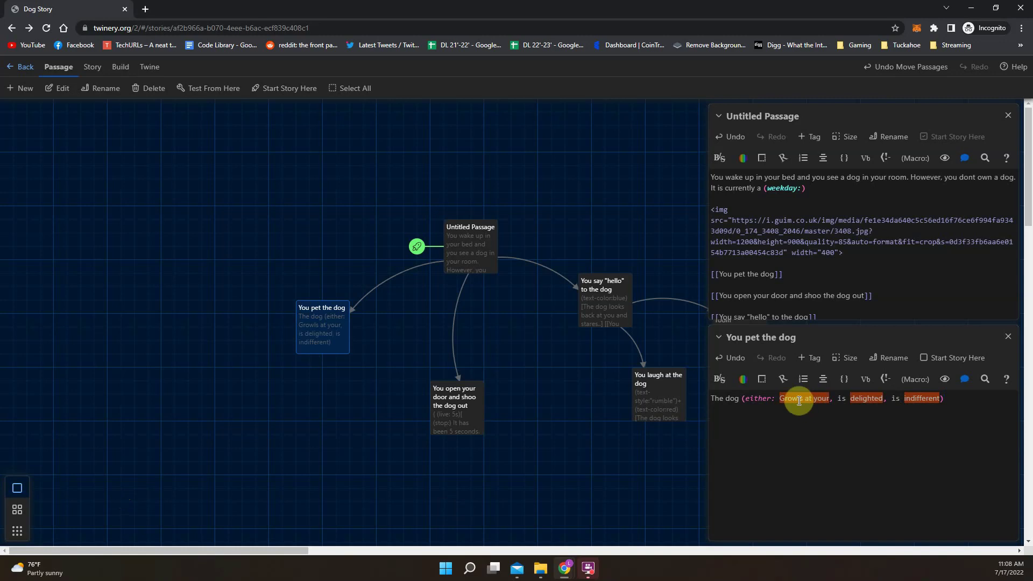
Enclose each of the three either-macro options in double quotes and correct the first one to "Growls at you".
{"action": "left_click", "coordinate": [781, 400]}
{"action": "type", "text": "\""}
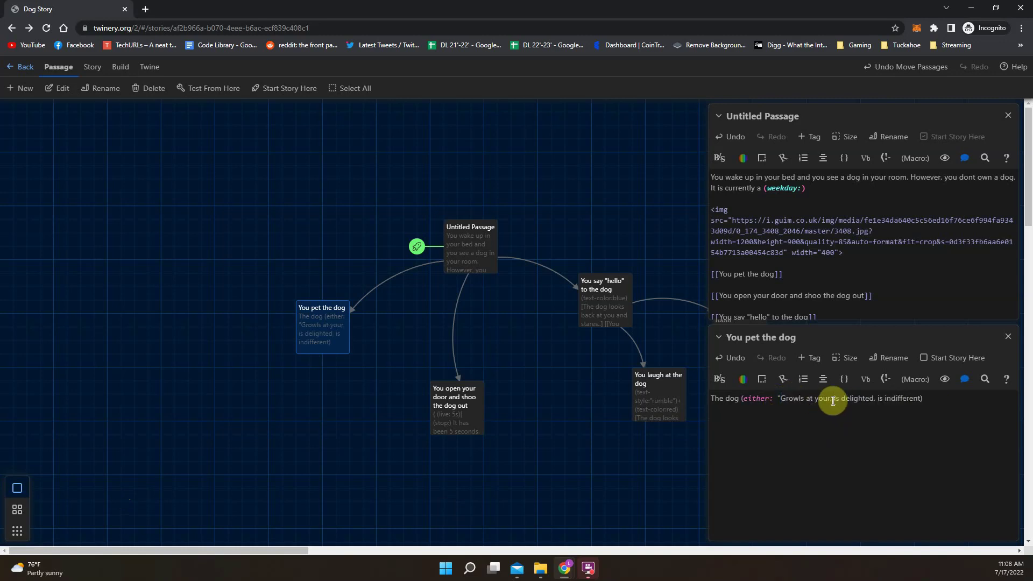
{"action": "left_click", "coordinate": [832, 399]}
{"action": "type", "text": "\","}
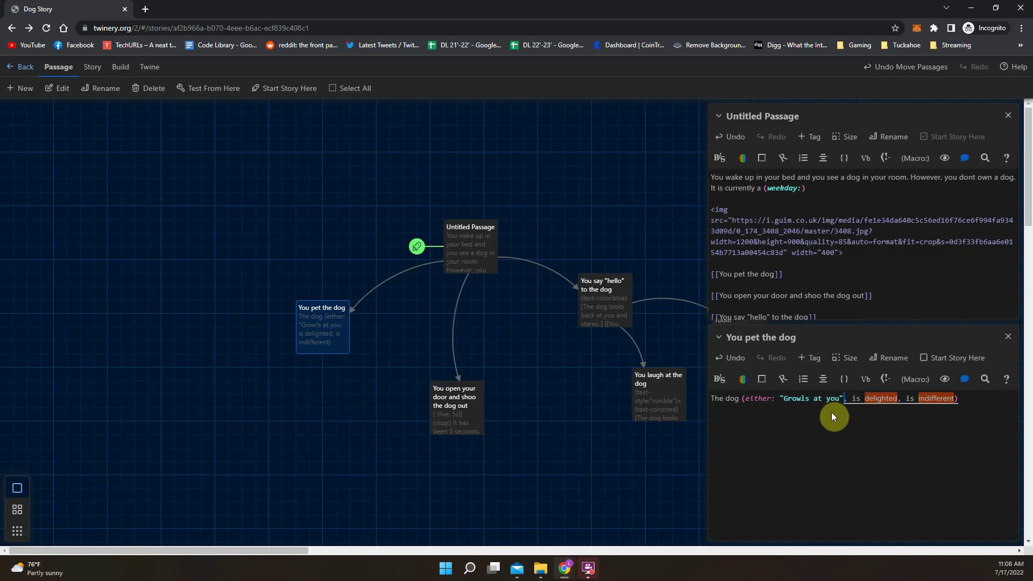
{"action": "left_click", "coordinate": [852, 399]}
{"action": "type", "text": "\""}
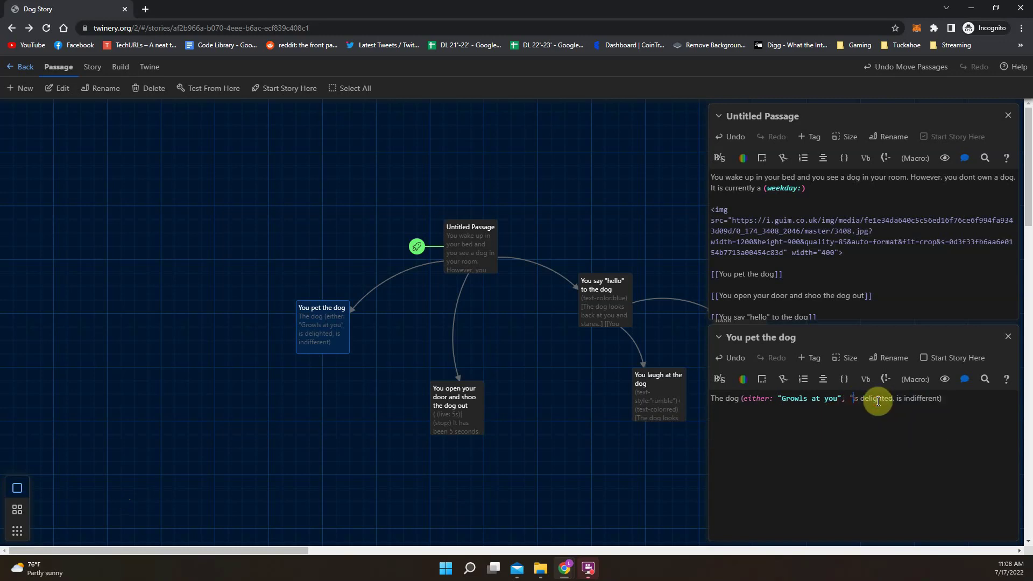
{"action": "left_click", "coordinate": [892, 399]}
{"action": "type", "text": "\""}
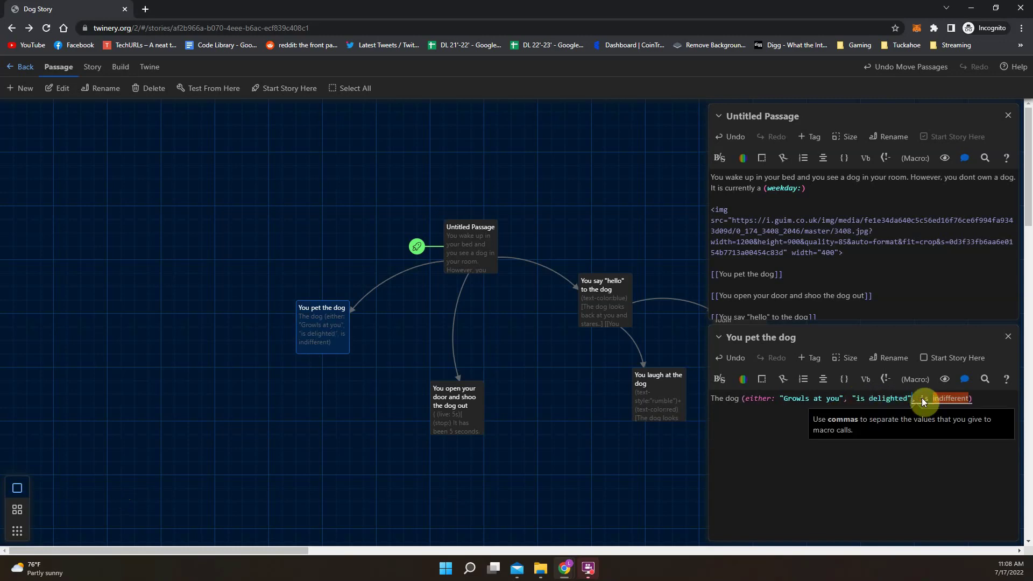
{"action": "left_click", "coordinate": [919, 399]}
{"action": "type", "text": "\""}
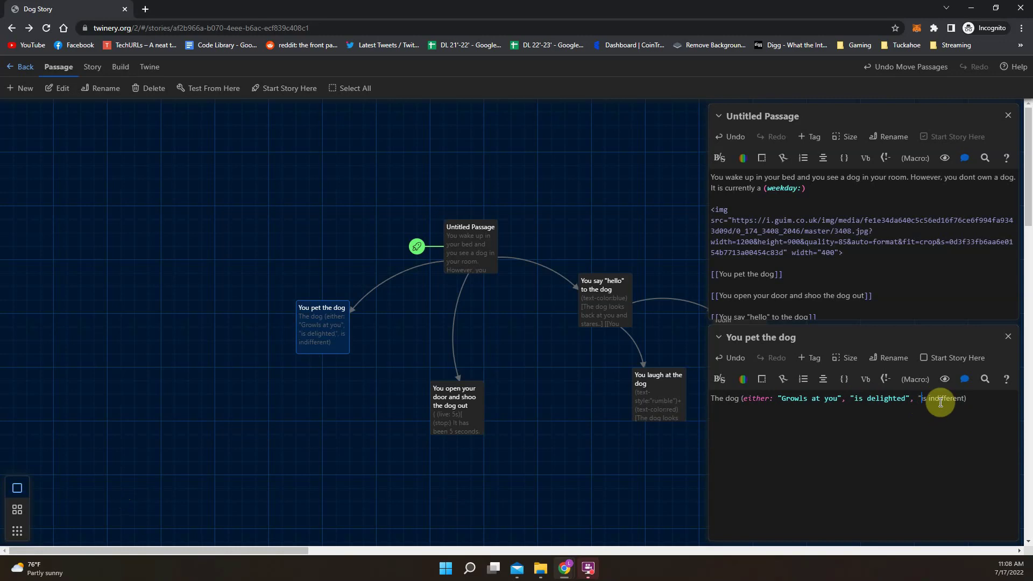
{"action": "left_click", "coordinate": [963, 399]}
{"action": "type", "text": "\""}
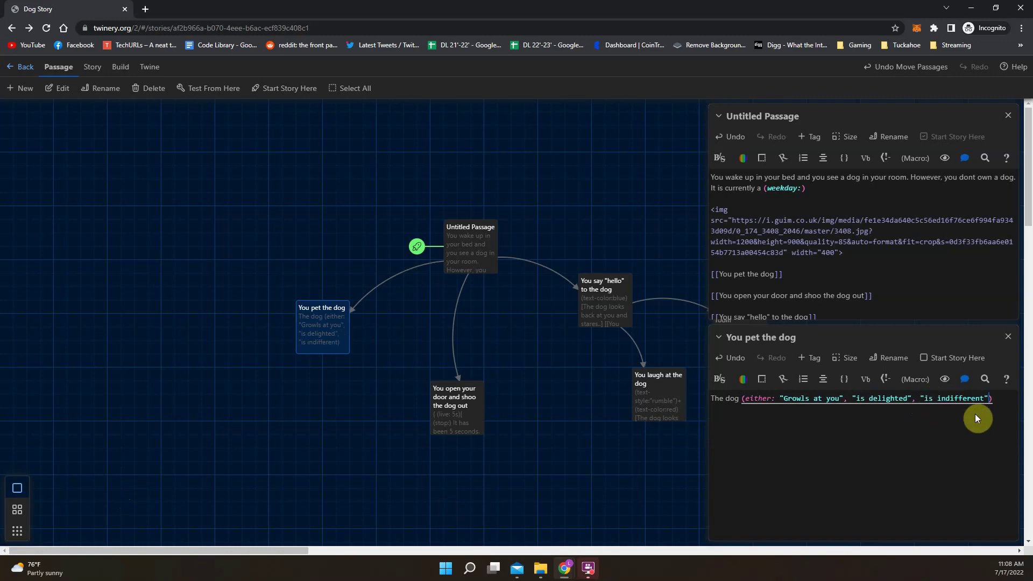
Test the story from the "You pet the dog" passage.
{"action": "left_click", "coordinate": [660, 428]}
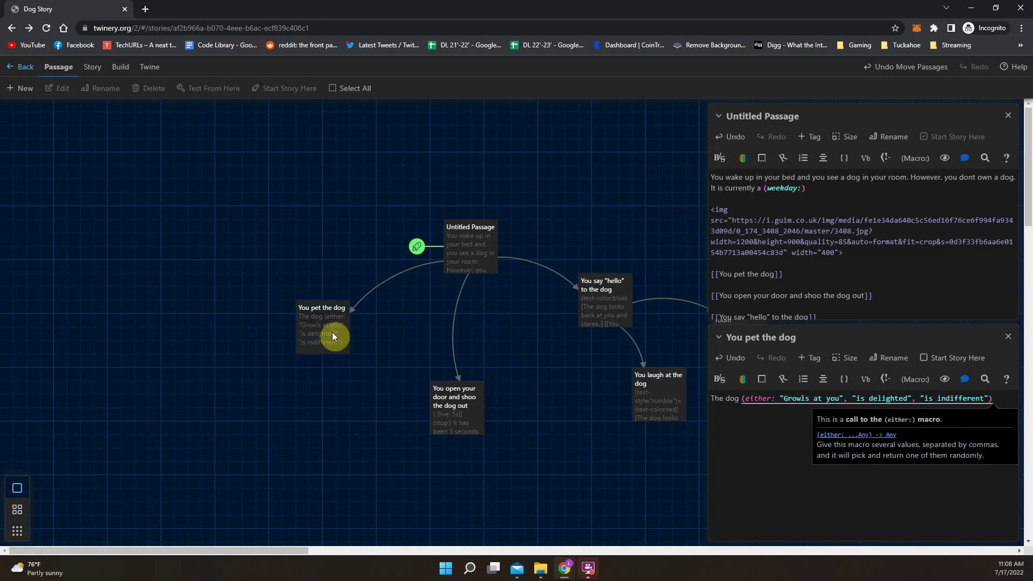
{"action": "left_click", "coordinate": [312, 324]}
{"action": "left_click", "coordinate": [230, 89]}
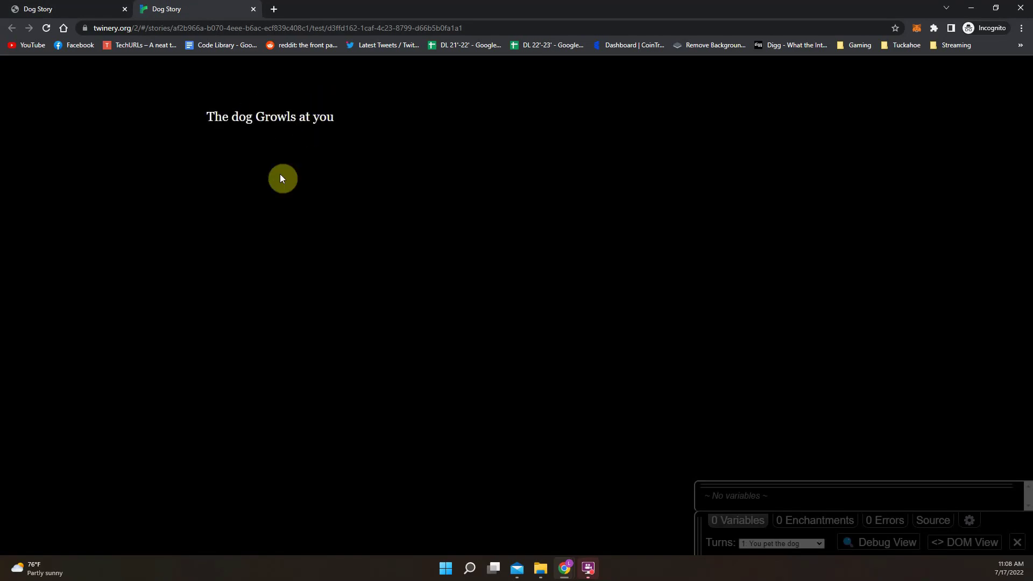
Reload the test page repeatedly to check that the either macro picks different outcomes at random.
{"action": "left_click", "coordinate": [47, 25]}
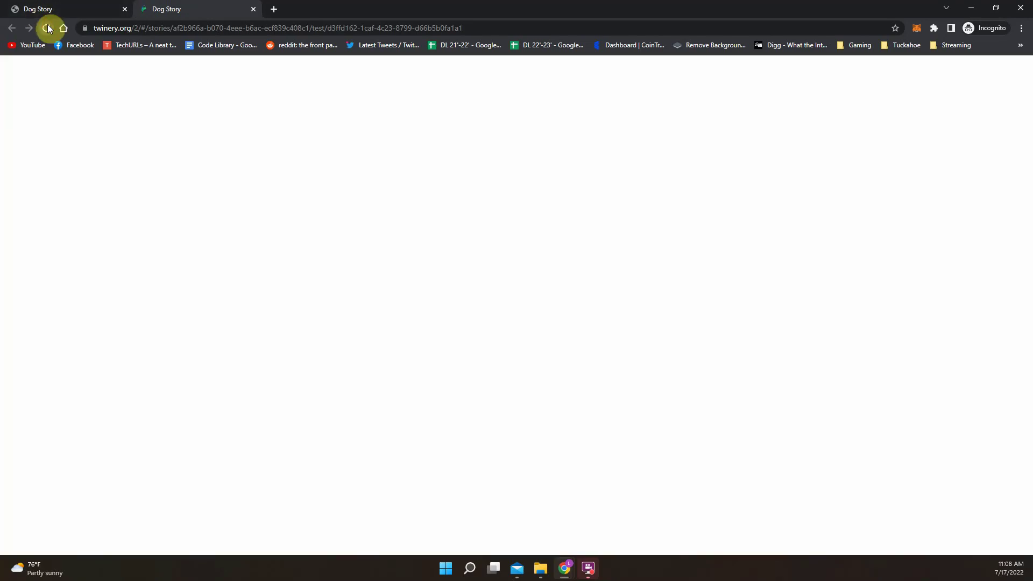
{"action": "left_click", "coordinate": [47, 24]}
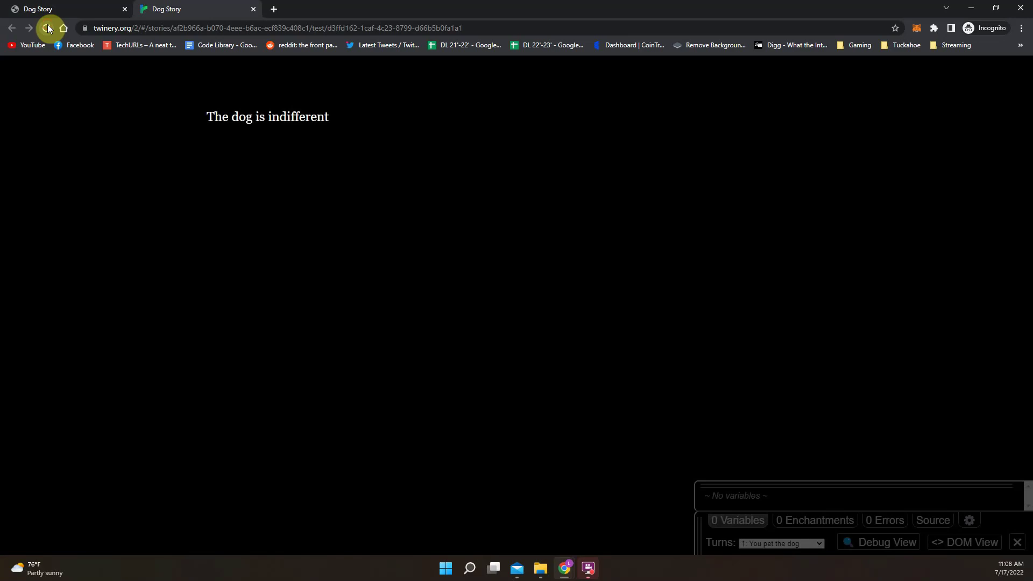
{"action": "left_click", "coordinate": [47, 25]}
{"action": "left_click", "coordinate": [47, 24]}
{"action": "left_click", "coordinate": [47, 25]}
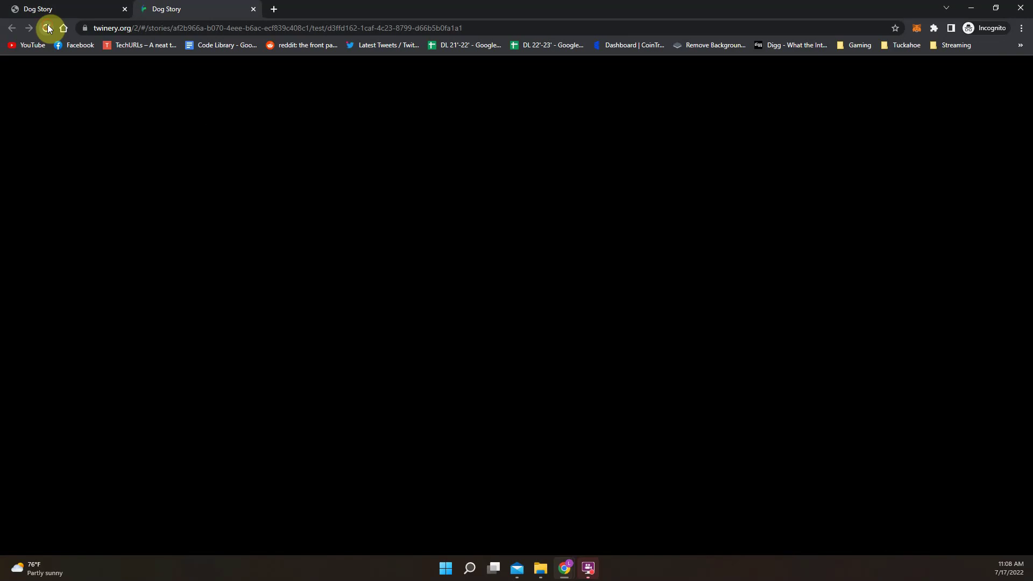
{"action": "left_click", "coordinate": [47, 24]}
{"action": "left_click", "coordinate": [48, 24]}
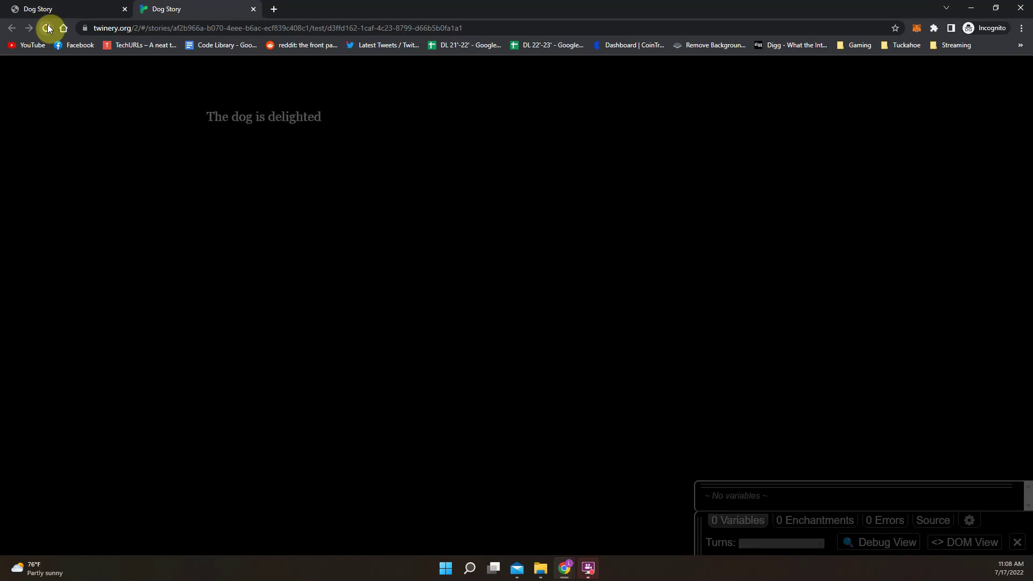
{"action": "left_click", "coordinate": [48, 24]}
{"action": "left_click", "coordinate": [47, 24]}
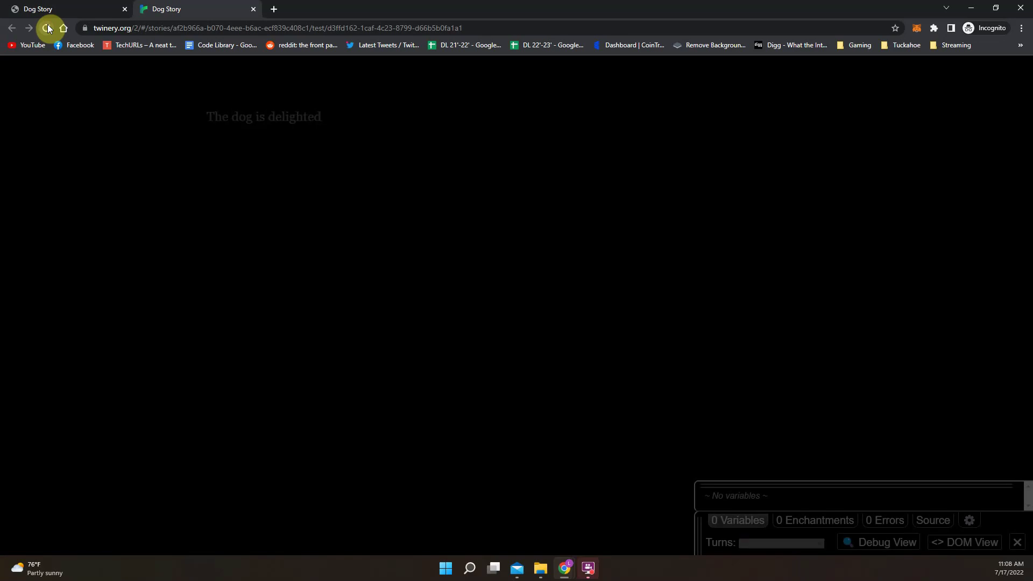
{"action": "left_click", "coordinate": [47, 24]}
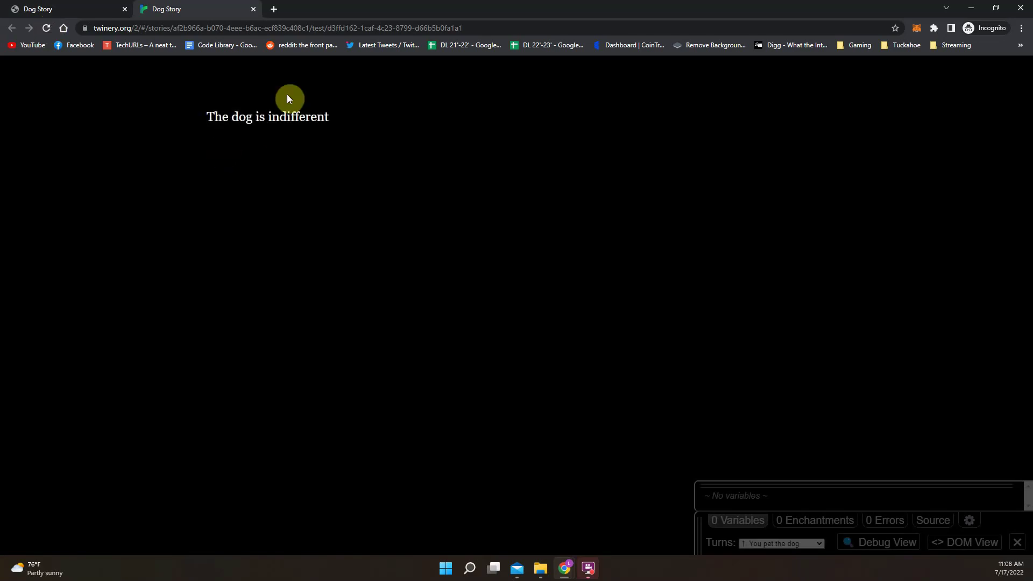
Back on the story map, move "You pet the dog" slightly up and left and close the Untitled Passage editor.
{"action": "left_click", "coordinate": [48, 10]}
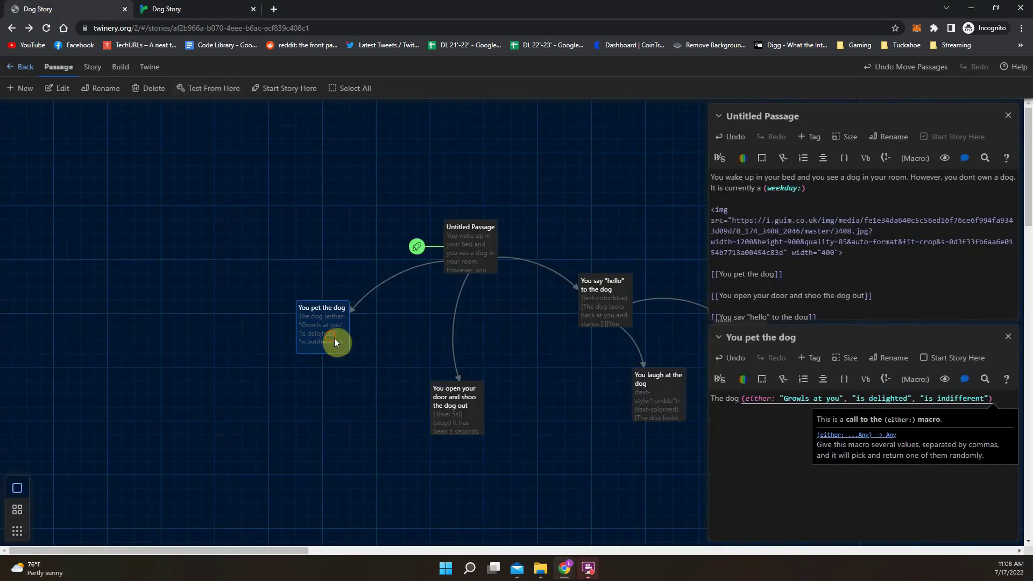
{"action": "left_click_drag", "start_coordinate": [337, 341], "coordinate": [319, 324]}
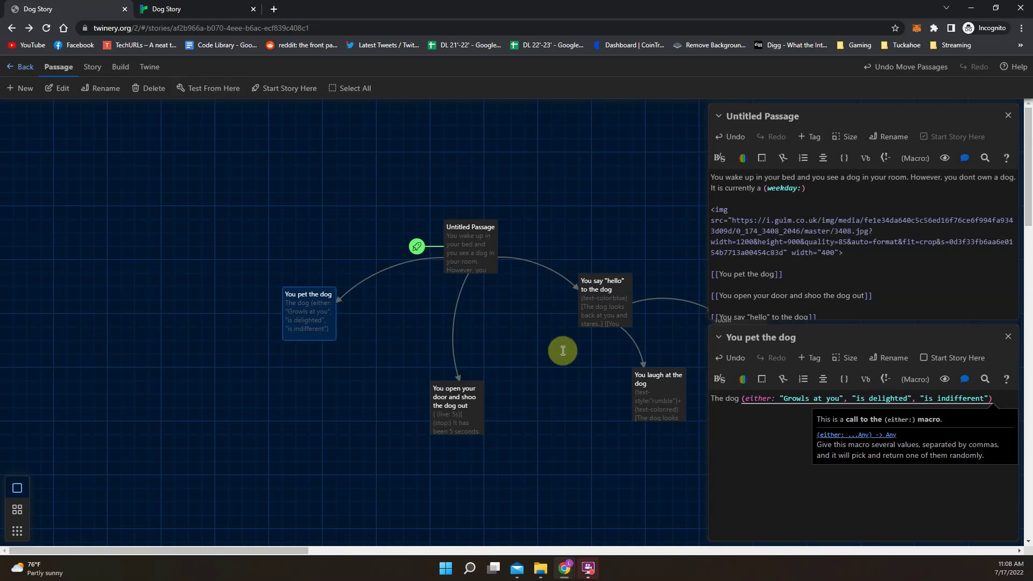
{"action": "left_click", "coordinate": [1008, 116]}
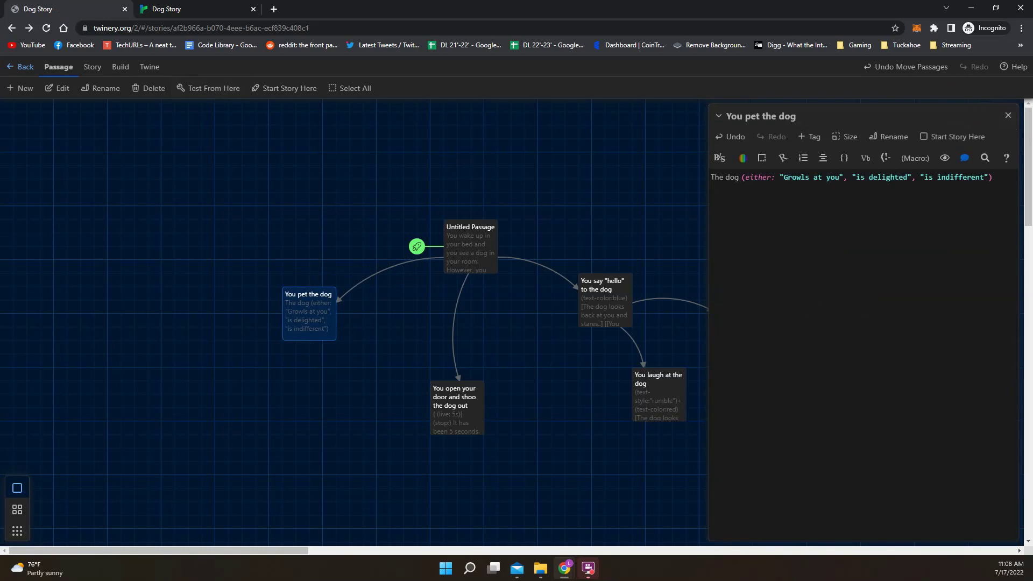